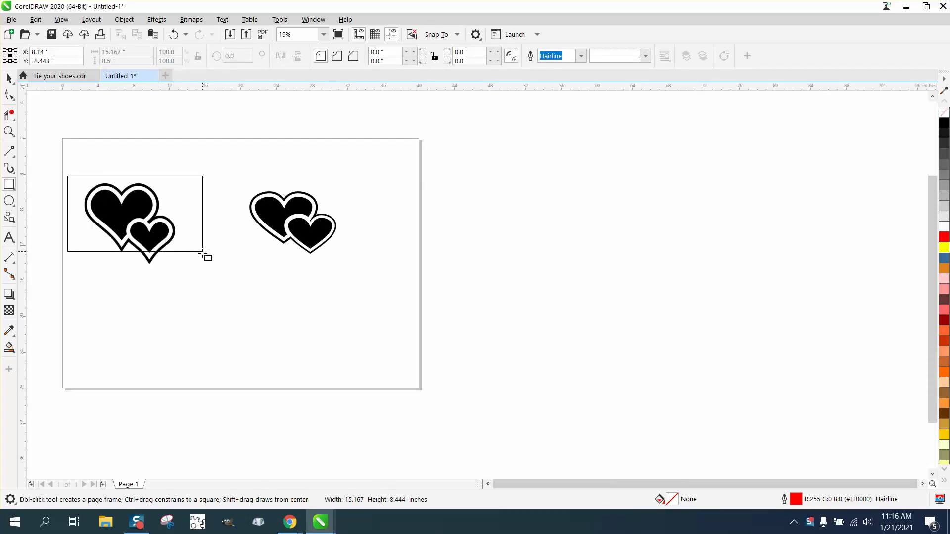
- Fill the new rectangle yellow and send it to the back of the page
{"action": "left_click", "coordinate": [944, 247]}
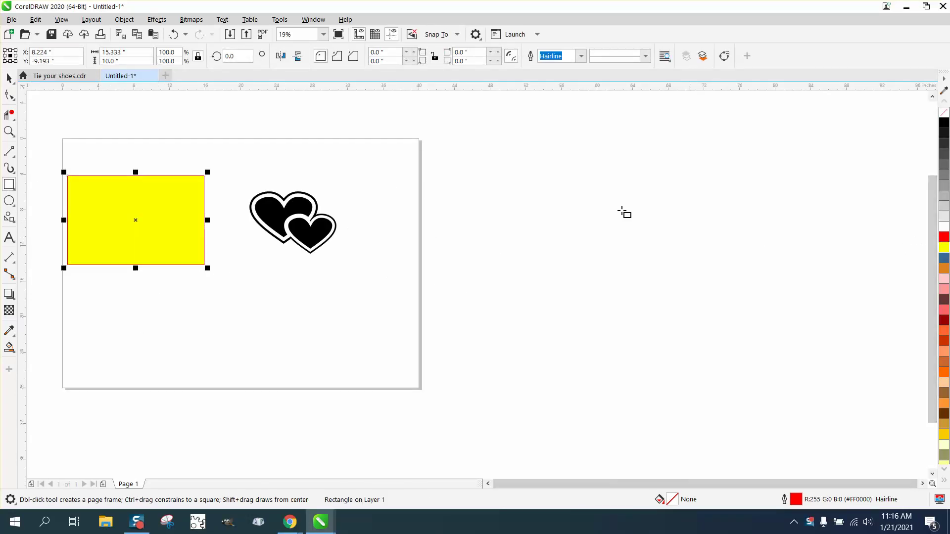
{"action": "left_click", "coordinate": [134, 21]}
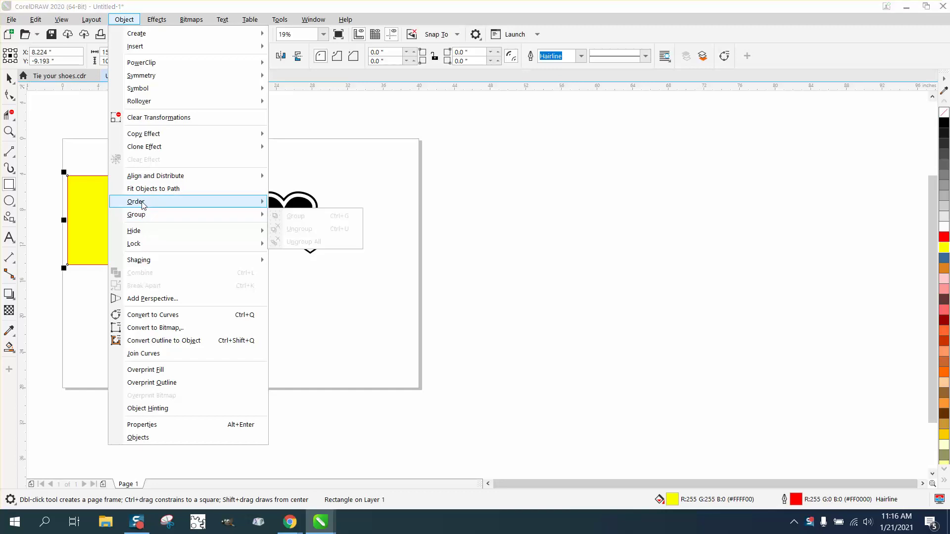
{"action": "mouse_move", "coordinate": [143, 204]}
{"action": "left_click", "coordinate": [292, 227]}
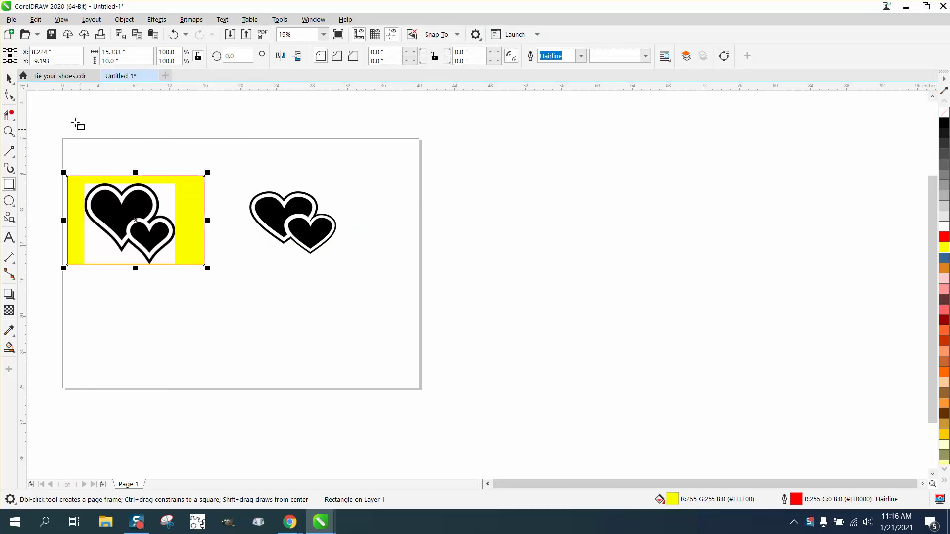
- Move the right heart pair above the page, with the yellow rectangle behind it
{"action": "left_click", "coordinate": [9, 78]}
{"action": "left_click", "coordinate": [9, 131]}
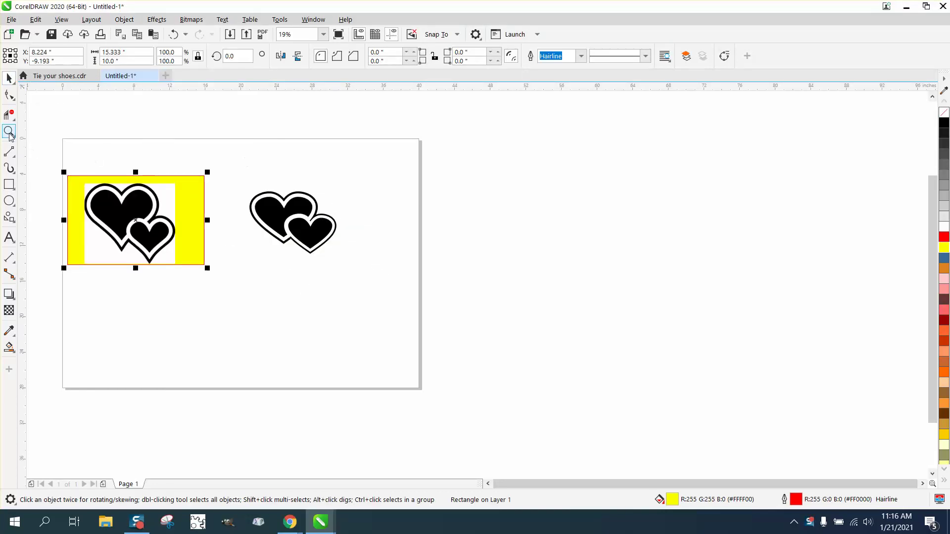
{"action": "left_click_drag", "start_coordinate": [239, 178], "coordinate": [384, 272]}
{"action": "right_click", "coordinate": [341, 280]}
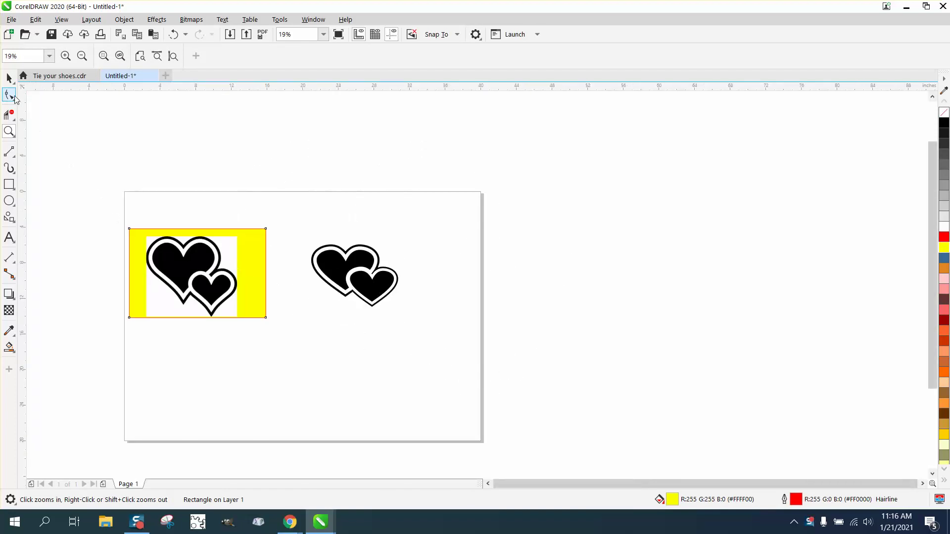
{"action": "left_click", "coordinate": [9, 78]}
{"action": "left_click_drag", "start_coordinate": [304, 232], "coordinate": [438, 317]}
{"action": "left_click_drag", "start_coordinate": [358, 266], "coordinate": [350, 164]}
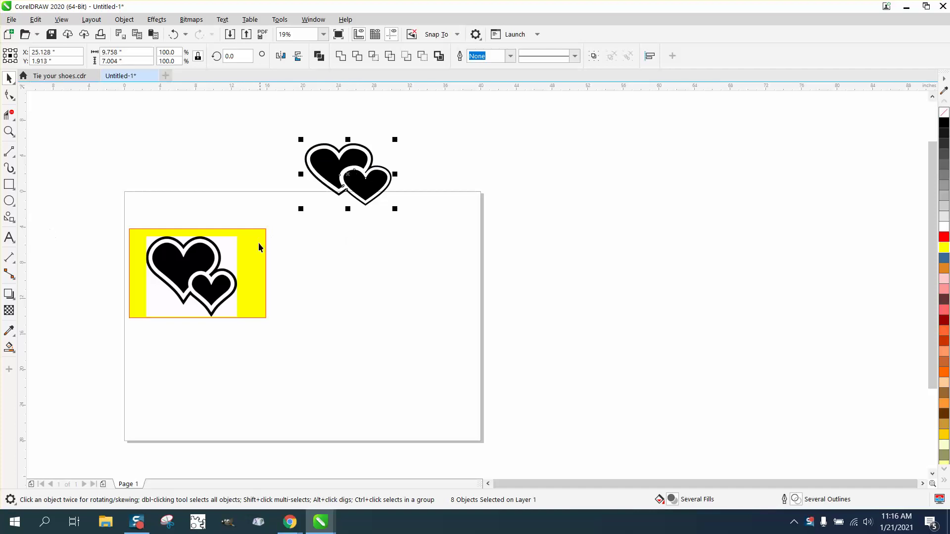
{"action": "left_click_drag", "start_coordinate": [259, 248], "coordinate": [412, 139]}
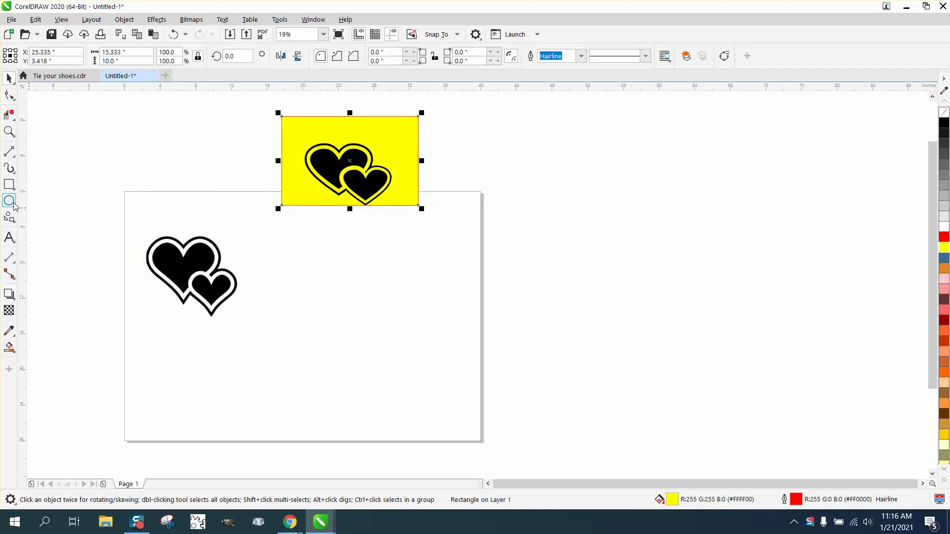
- Draw a Common Shapes heart on the page's right side and zoom in on it
{"action": "left_click", "coordinate": [16, 227]}
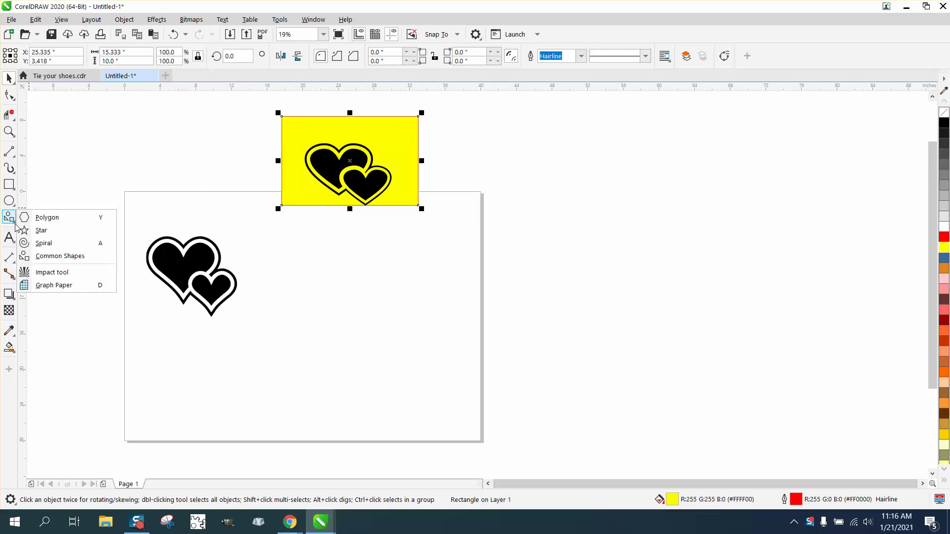
{"action": "left_click", "coordinate": [49, 257]}
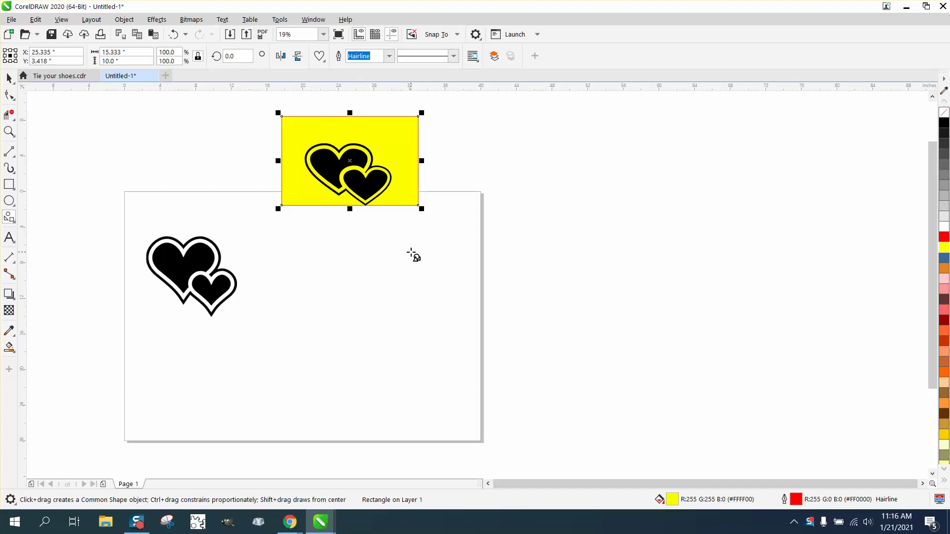
{"action": "left_click_drag", "start_coordinate": [414, 255], "coordinate": [339, 308]}
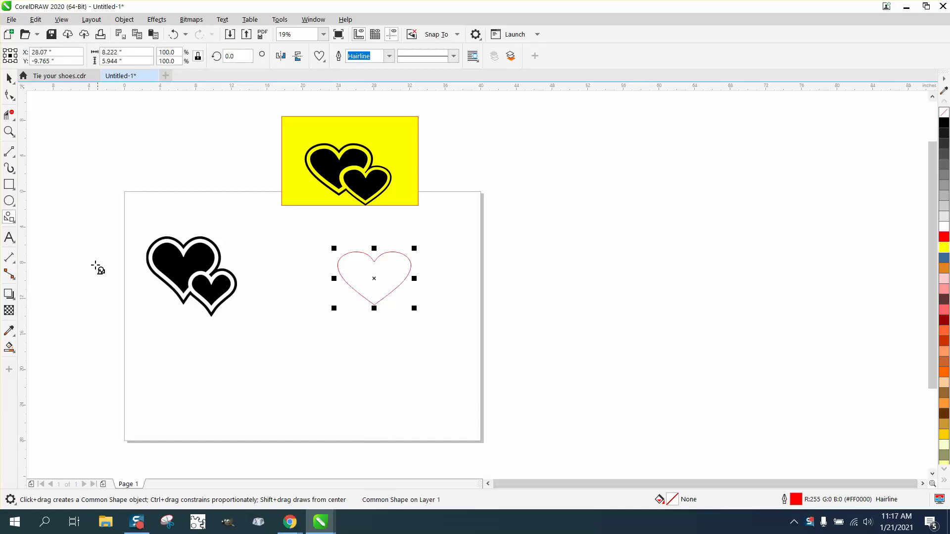
{"action": "left_click", "coordinate": [9, 131]}
{"action": "left_click_drag", "start_coordinate": [312, 240], "coordinate": [490, 353]}
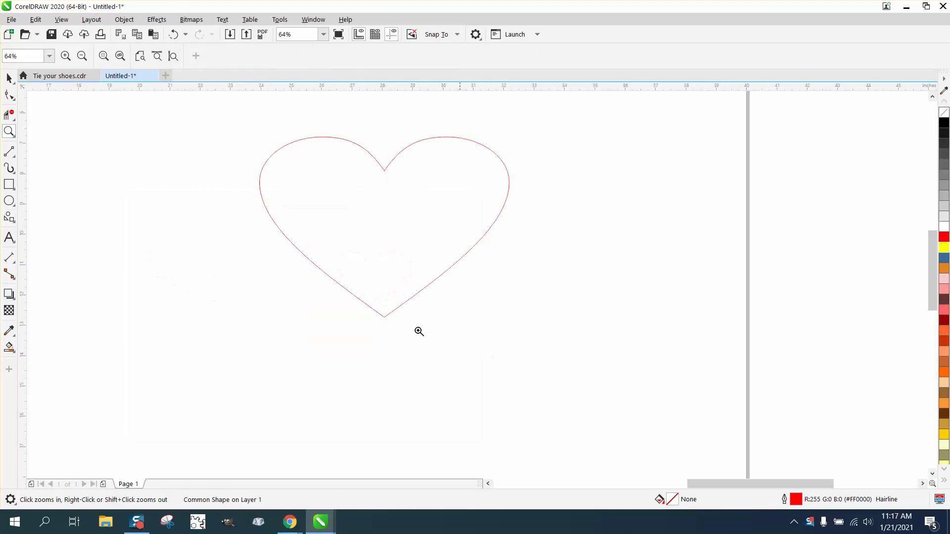
{"action": "left_click", "coordinate": [9, 78]}
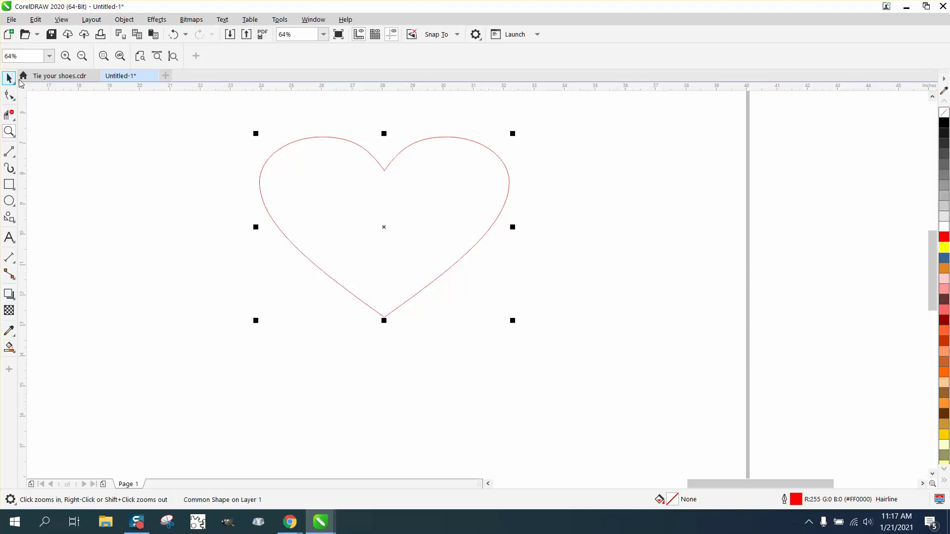
- Convert the heart to curves and reshape its lower sides from the bottom node
{"action": "left_click", "coordinate": [121, 20]}
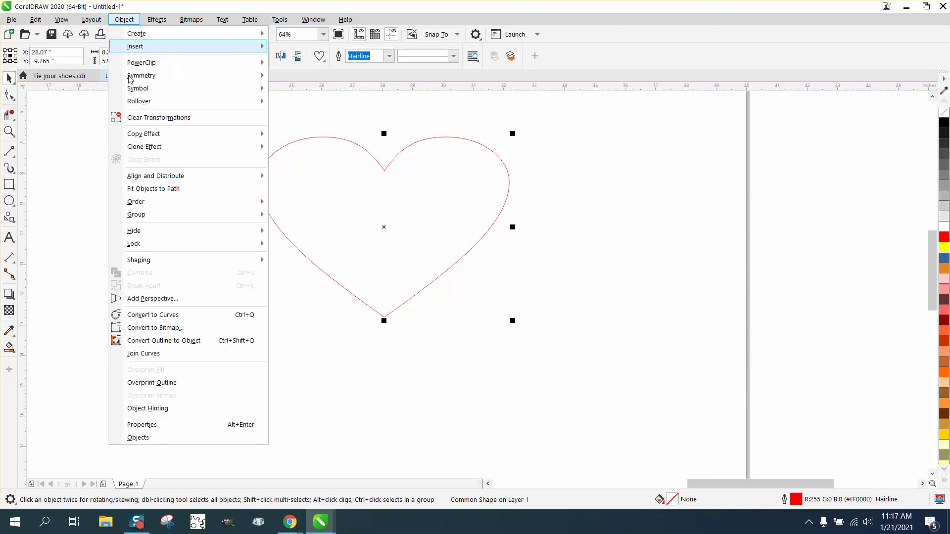
{"action": "left_click", "coordinate": [138, 313]}
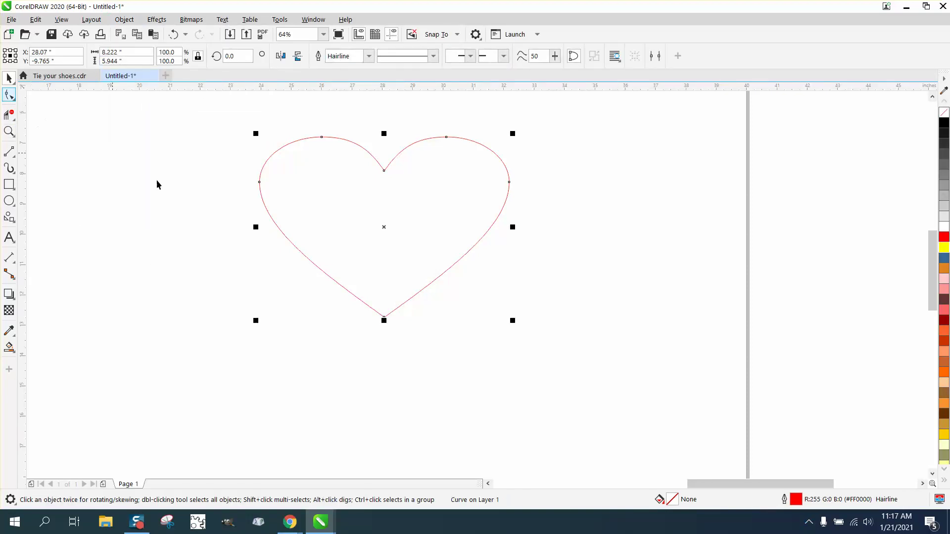
{"action": "left_click", "coordinate": [13, 118]}
{"action": "left_click", "coordinate": [12, 97]}
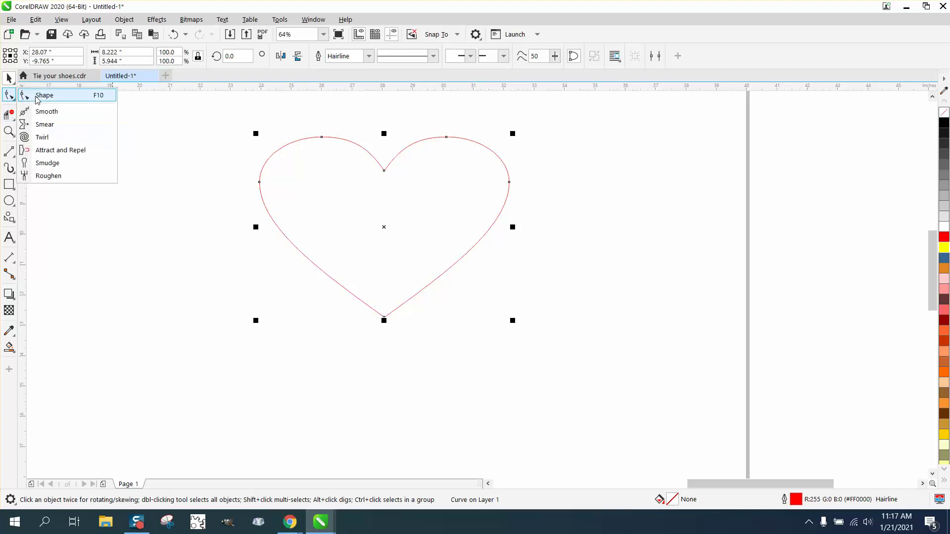
{"action": "left_click", "coordinate": [45, 95]}
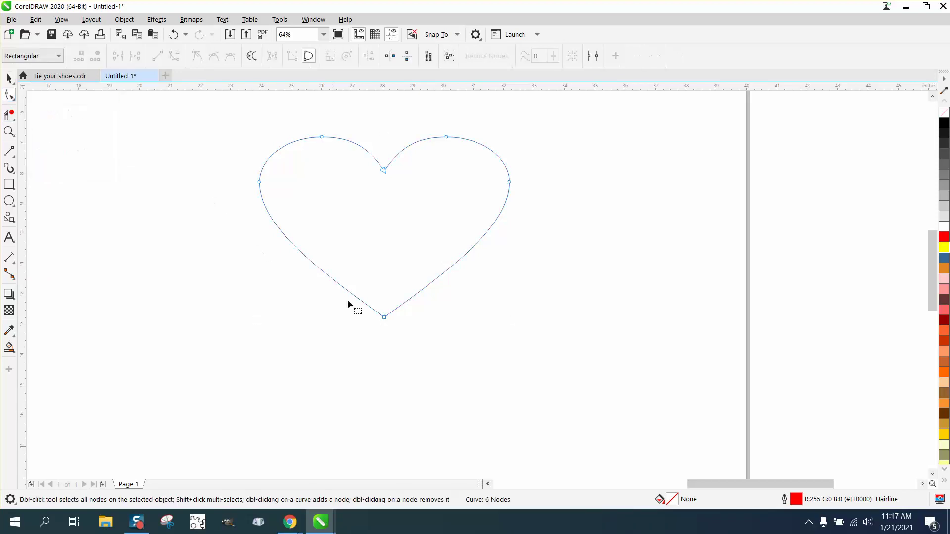
{"action": "left_click", "coordinate": [385, 317]}
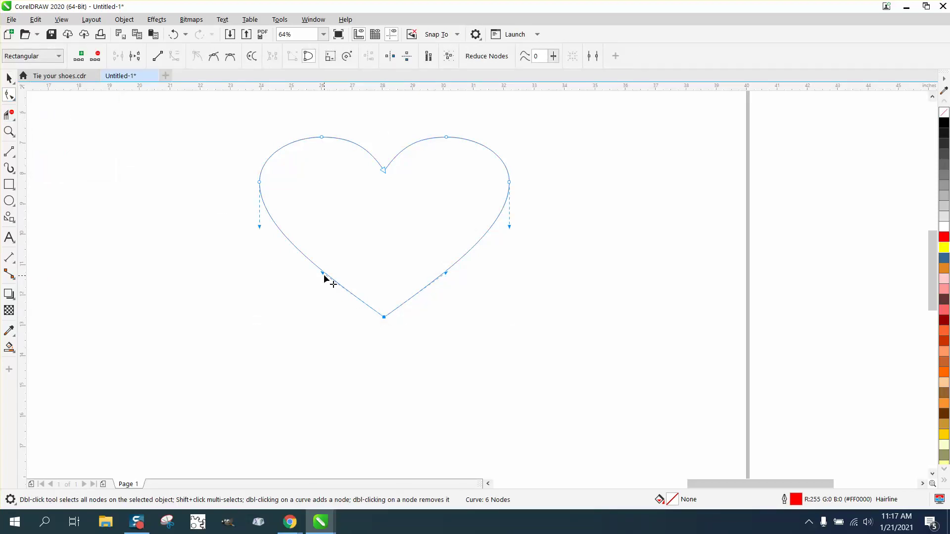
{"action": "left_click_drag", "start_coordinate": [325, 277], "coordinate": [336, 257]}
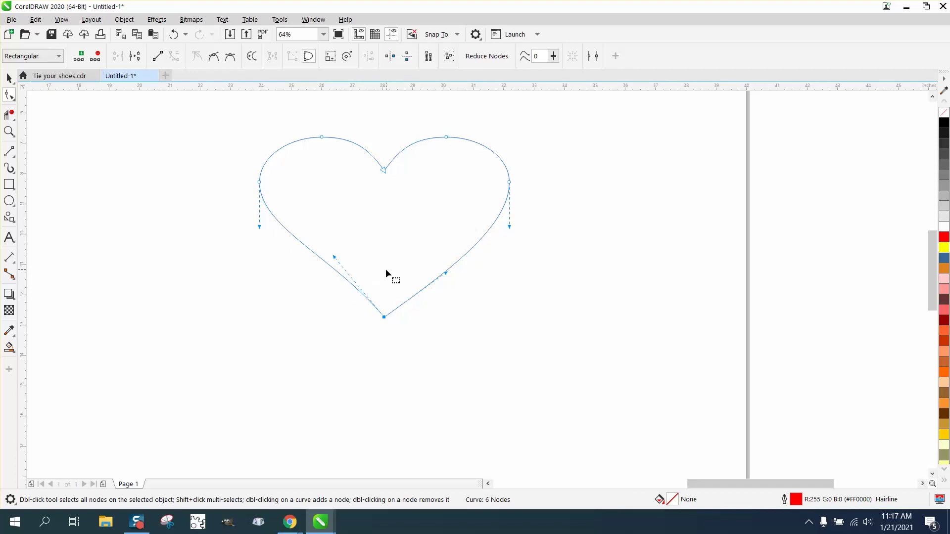
- Delete the top-left lobe node and drag the cusp's handle to round the left lobe
{"action": "left_click", "coordinate": [384, 170]}
{"action": "left_click", "coordinate": [322, 138]}
{"action": "key", "text": "Delete"}
{"action": "left_click", "coordinate": [384, 171]}
{"action": "left_click_drag", "start_coordinate": [346, 117], "coordinate": [335, 103]}
{"action": "left_click", "coordinate": [9, 77]}
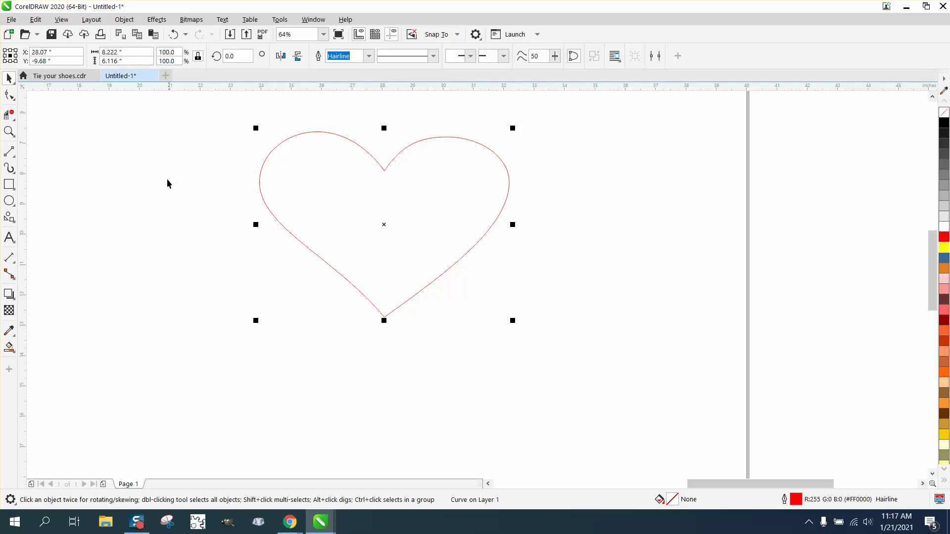
- Draw a vertical 2-point line and position it through the heart's centre
{"action": "left_click", "coordinate": [8, 152]}
{"action": "left_click_drag", "start_coordinate": [175, 103], "coordinate": [197, 371]}
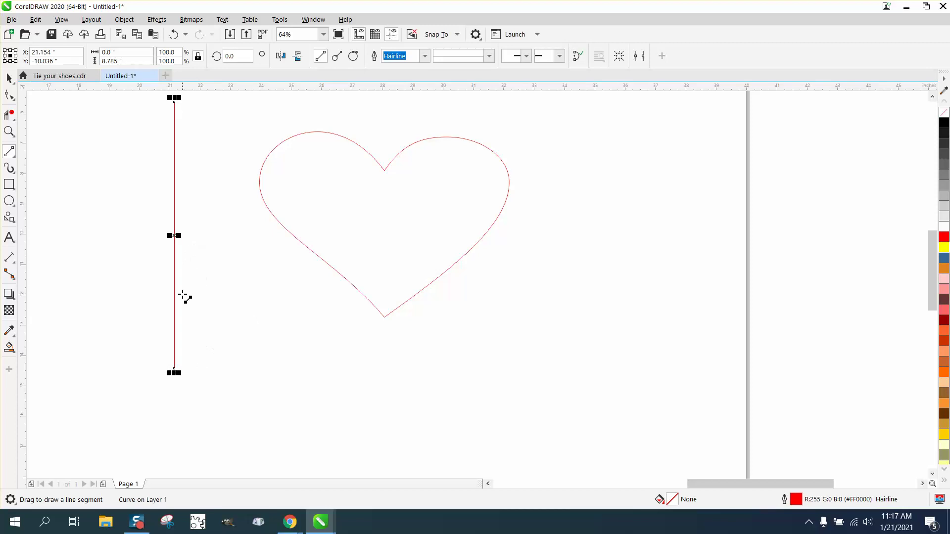
{"action": "left_click", "coordinate": [9, 78]}
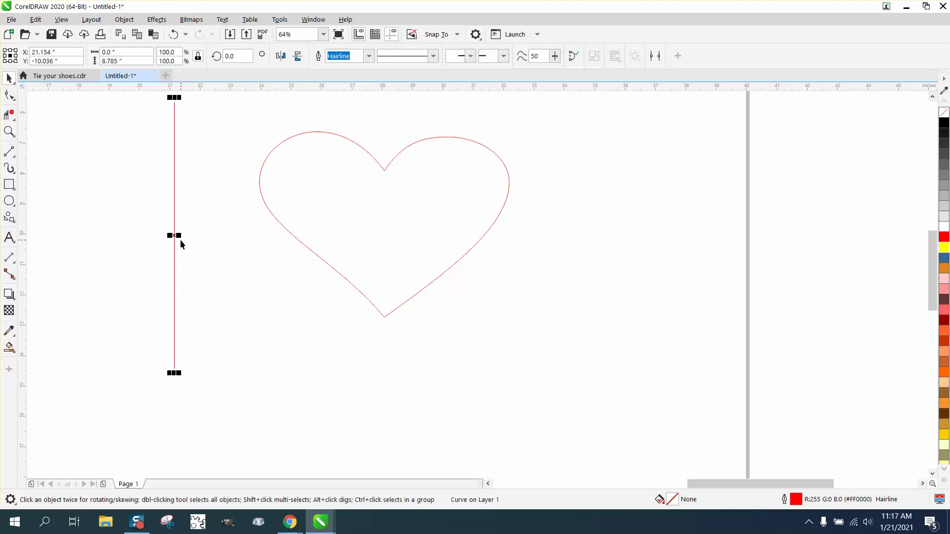
{"action": "left_click_drag", "start_coordinate": [175, 309], "coordinate": [388, 322]}
- Cut away the heart's right half, delete the line, and mirror-copy the left half
{"action": "left_click", "coordinate": [9, 115]}
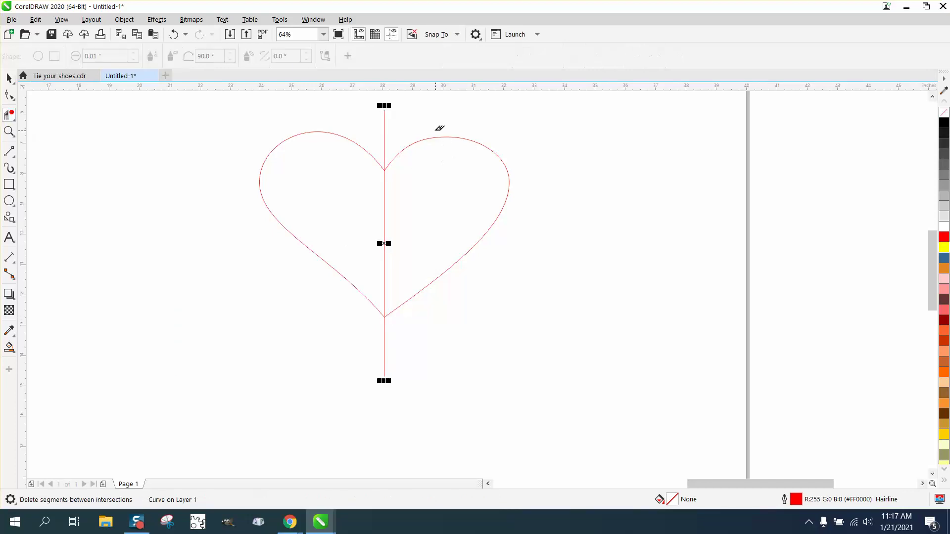
{"action": "left_click_drag", "start_coordinate": [436, 132], "coordinate": [477, 277]}
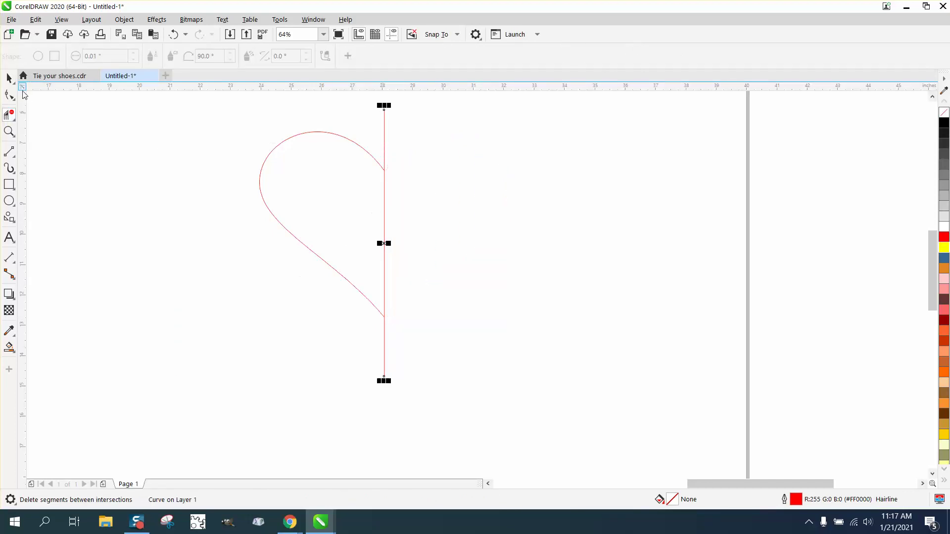
{"action": "left_click", "coordinate": [10, 80]}
{"action": "key", "text": "Delete"}
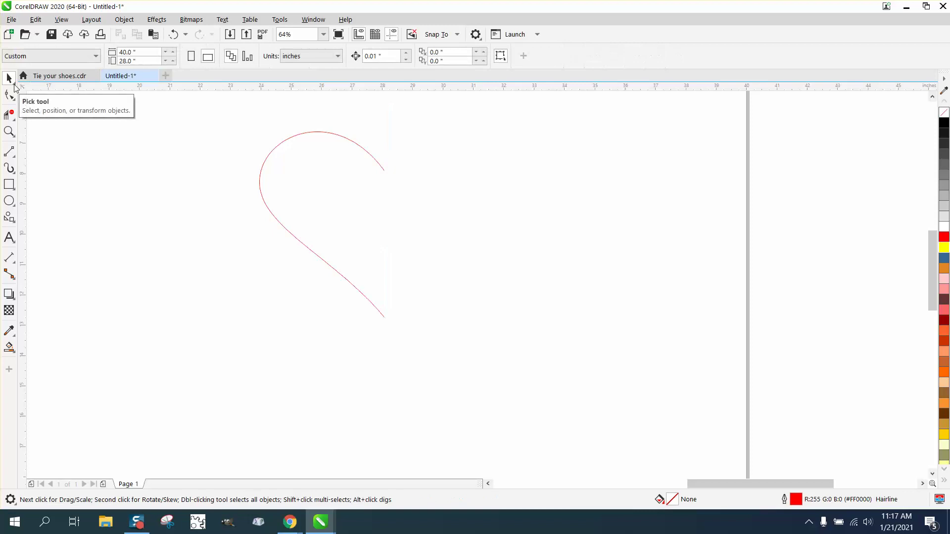
{"action": "left_click", "coordinate": [273, 155]}
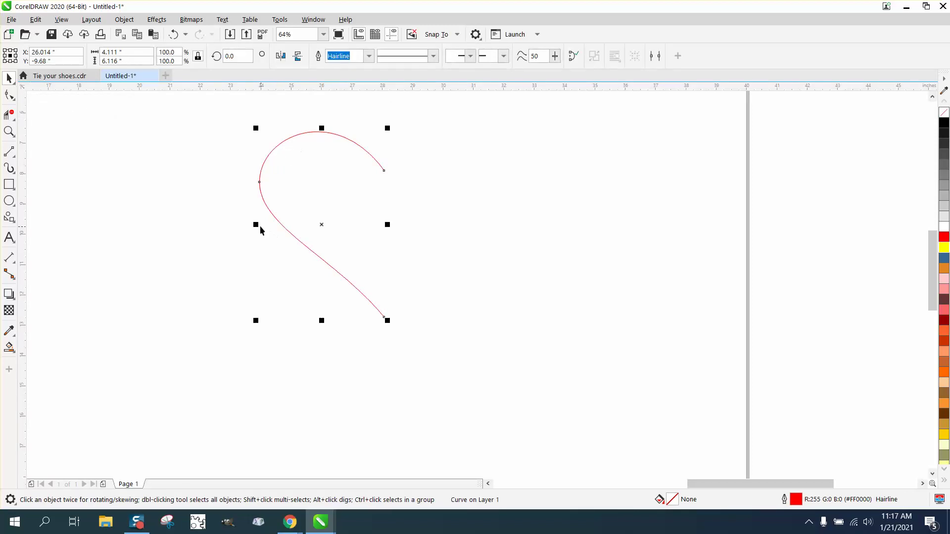
{"action": "left_click_drag", "start_coordinate": [256, 225], "coordinate": [388, 223]}
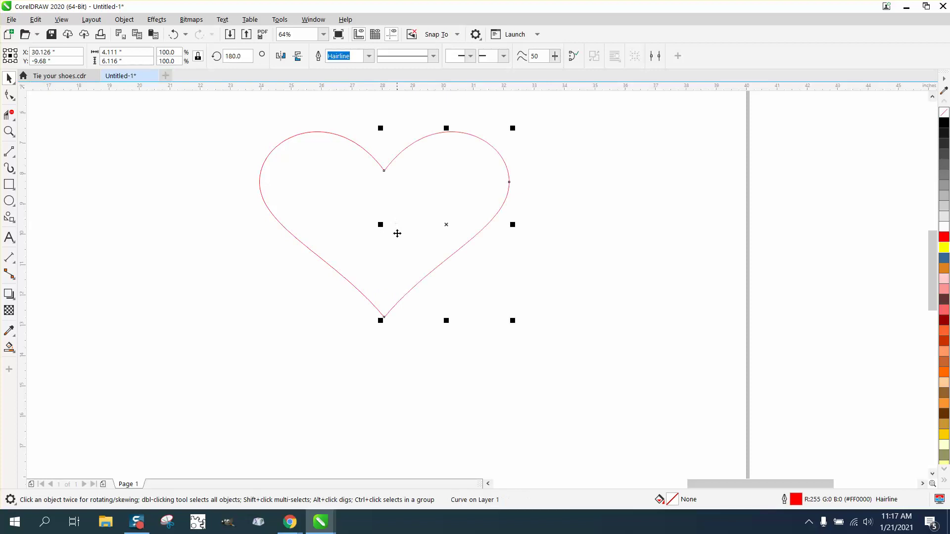
- Smart Fill the heart, move the copy right, remove its fill and give it a red outline
{"action": "left_click", "coordinate": [9, 347]}
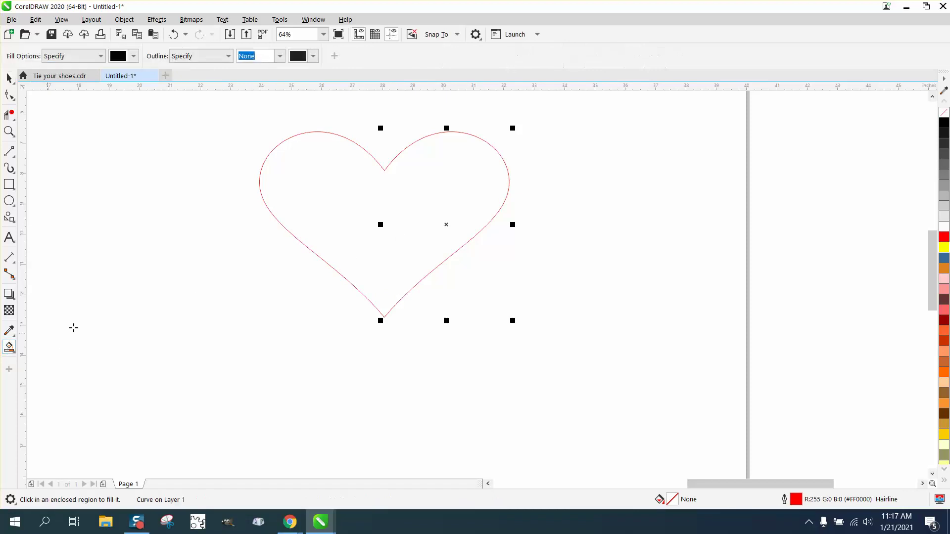
{"action": "left_click", "coordinate": [342, 248]}
{"action": "left_click", "coordinate": [9, 78]}
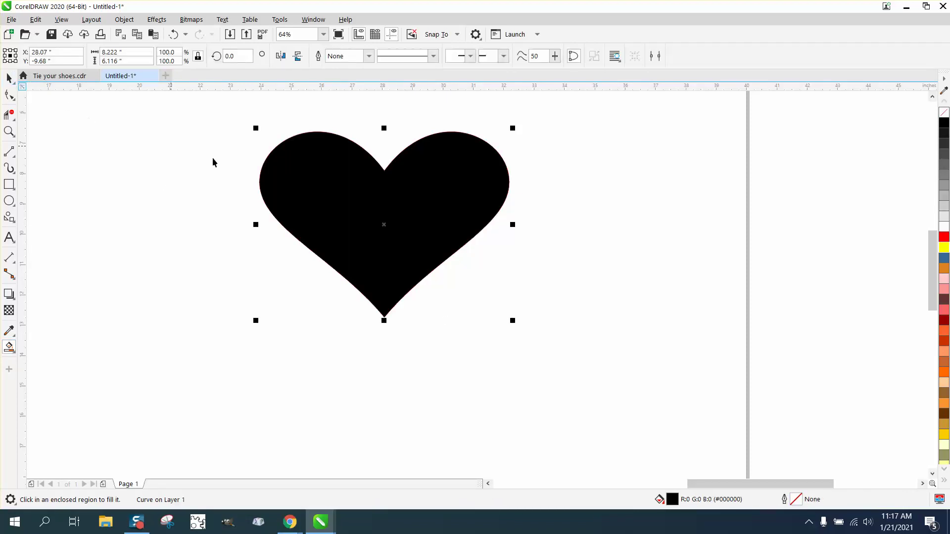
{"action": "left_click_drag", "start_coordinate": [410, 205], "coordinate": [699, 208]}
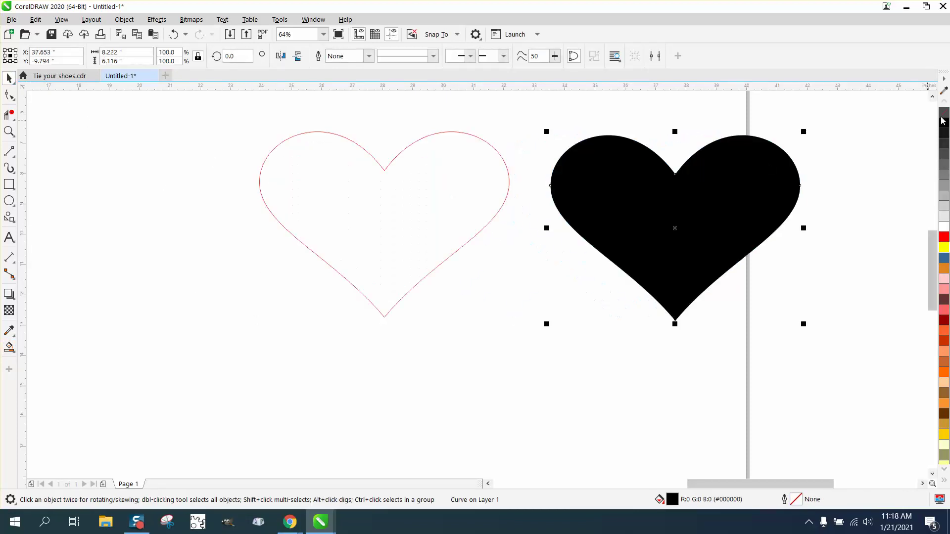
{"action": "left_click", "coordinate": [943, 114]}
{"action": "right_click", "coordinate": [945, 239]}
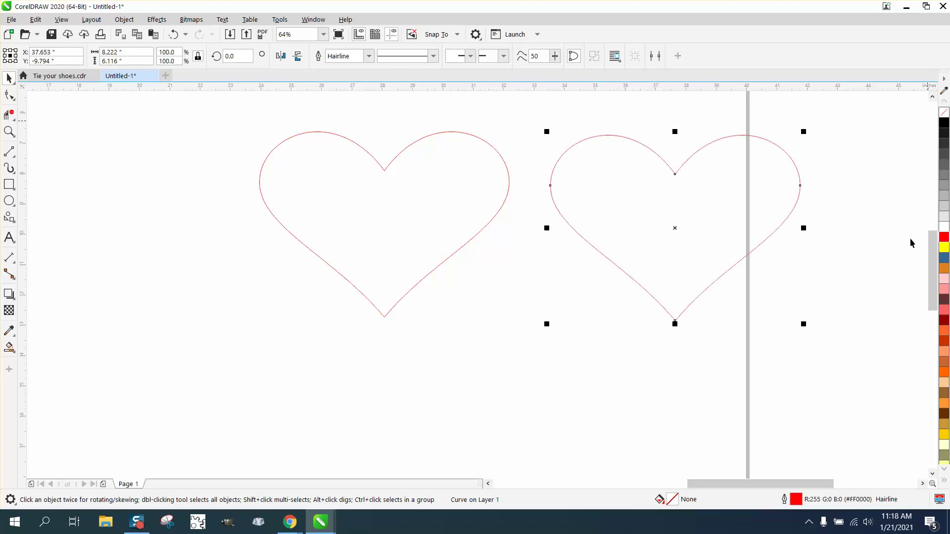
- Delete both old heart halves and move the new heart back to the left
{"action": "left_click", "coordinate": [384, 171]}
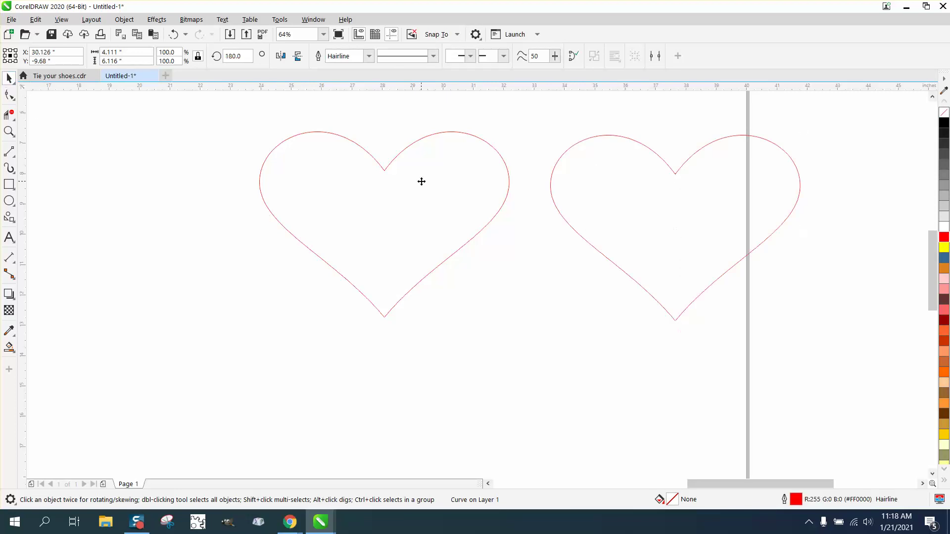
{"action": "key", "text": "Delete"}
{"action": "left_click", "coordinate": [378, 176]}
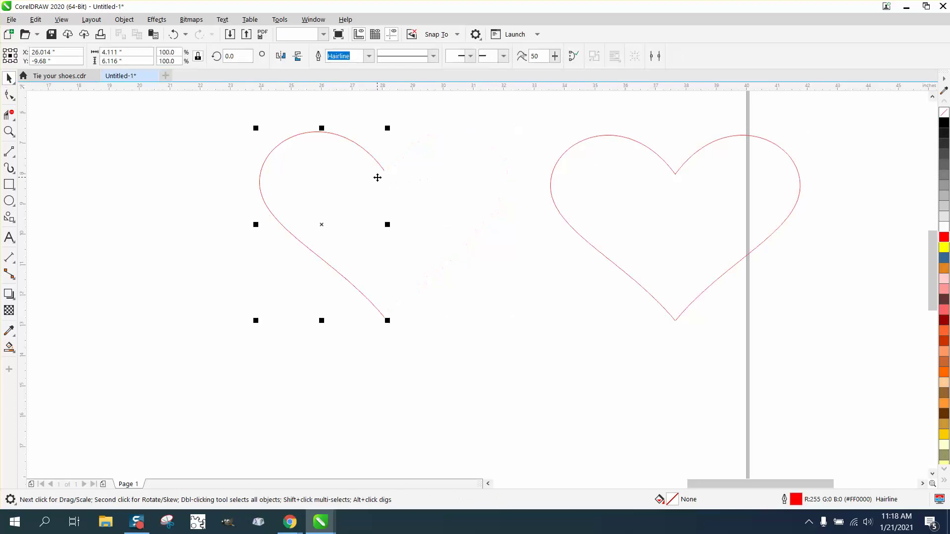
{"action": "key", "text": "Delete"}
{"action": "left_click_drag", "start_coordinate": [579, 184], "coordinate": [282, 225]}
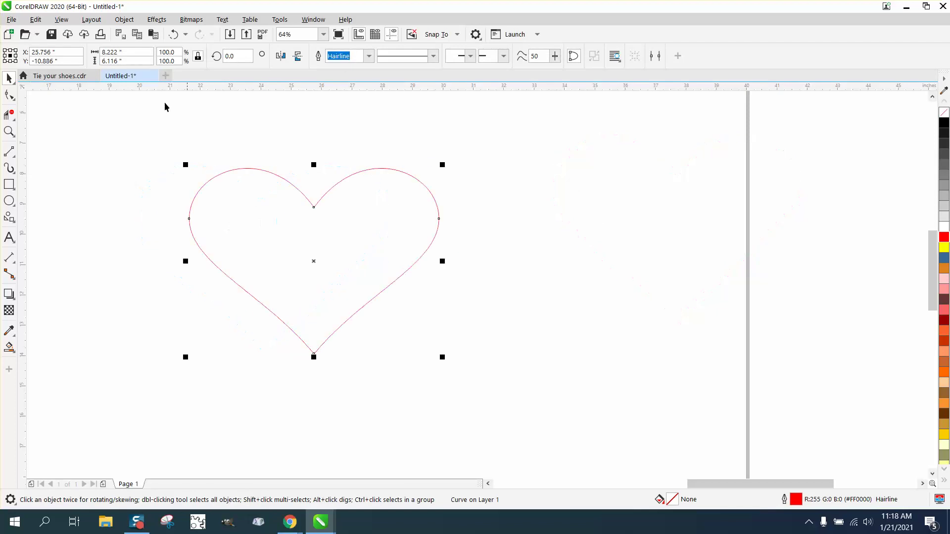
- Apply an outside contour with 1 step at 0.5" offset, then select the heart with its contour
{"action": "left_click", "coordinate": [157, 19]}
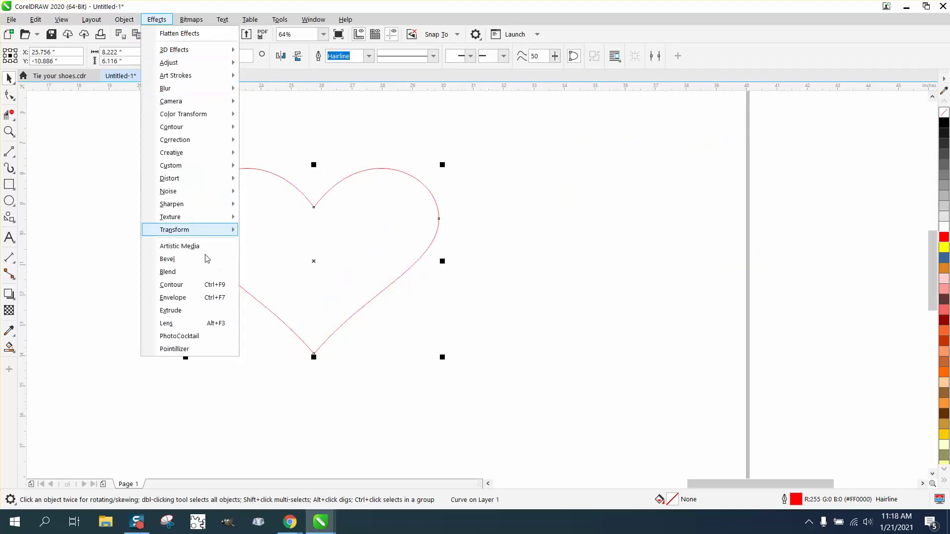
{"action": "left_click", "coordinate": [202, 285]}
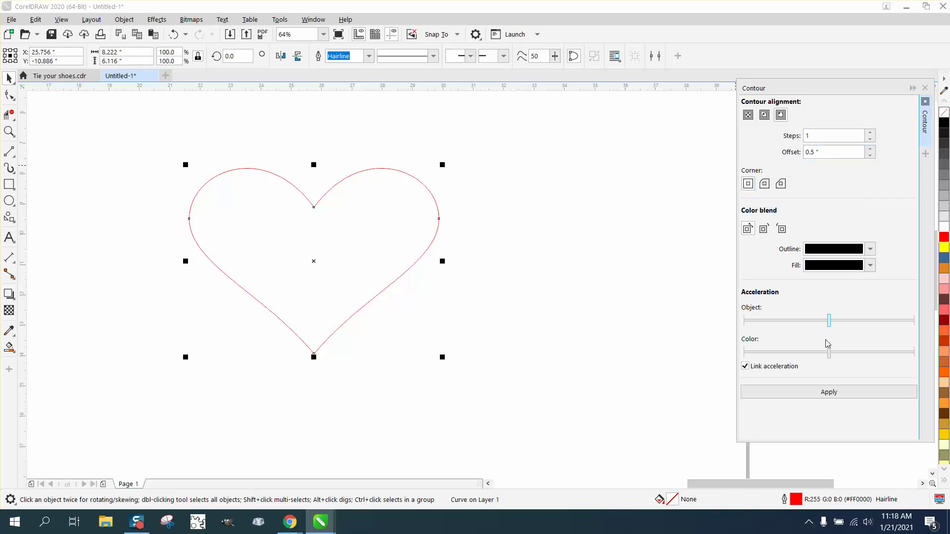
{"action": "left_click", "coordinate": [829, 393]}
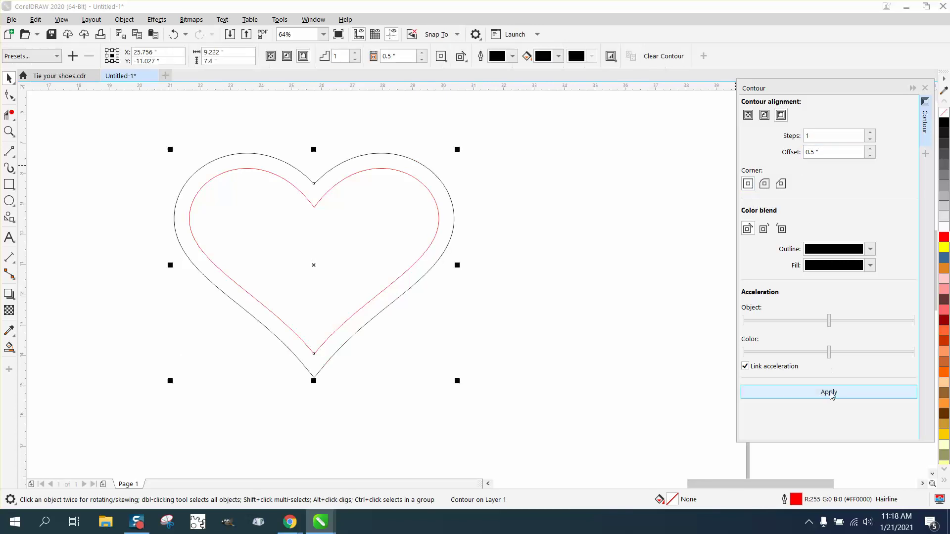
{"action": "left_click", "coordinate": [429, 146]}
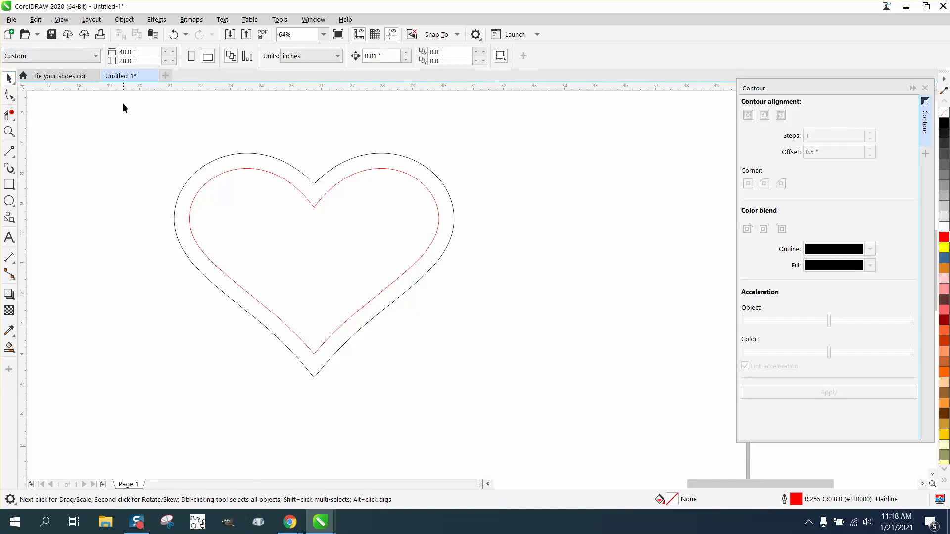
{"action": "left_click_drag", "start_coordinate": [124, 105], "coordinate": [551, 404]}
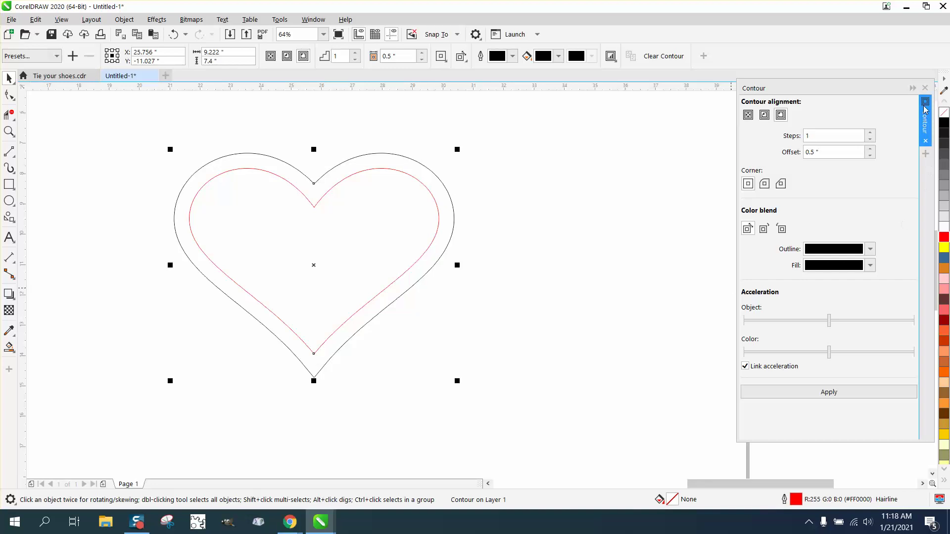
- Close the Contour docker and break the contour group apart
{"action": "left_click", "coordinate": [925, 87]}
{"action": "left_click", "coordinate": [124, 20]}
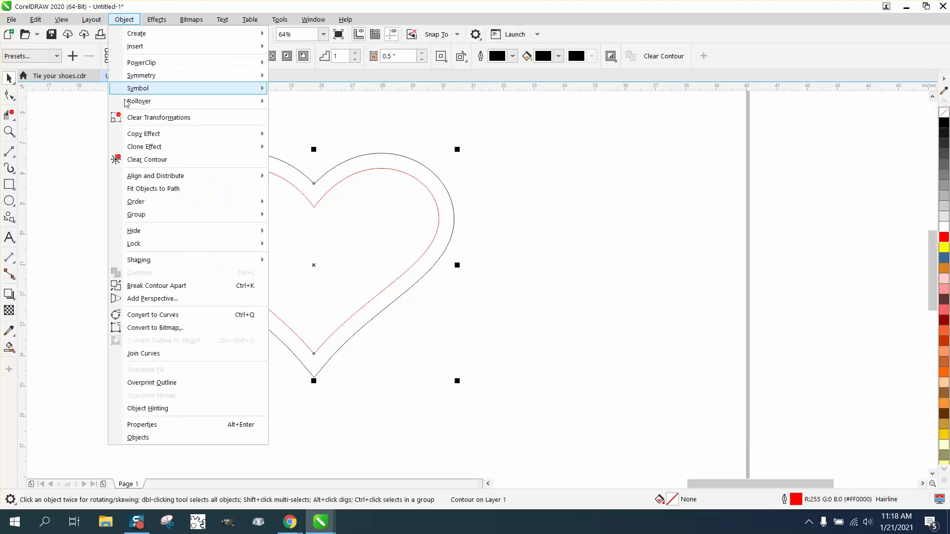
{"action": "left_click", "coordinate": [134, 284]}
- Group the black outer heart and red inner heart together
{"action": "left_click_drag", "start_coordinate": [150, 132], "coordinate": [542, 399]}
{"action": "left_click", "coordinate": [124, 19]}
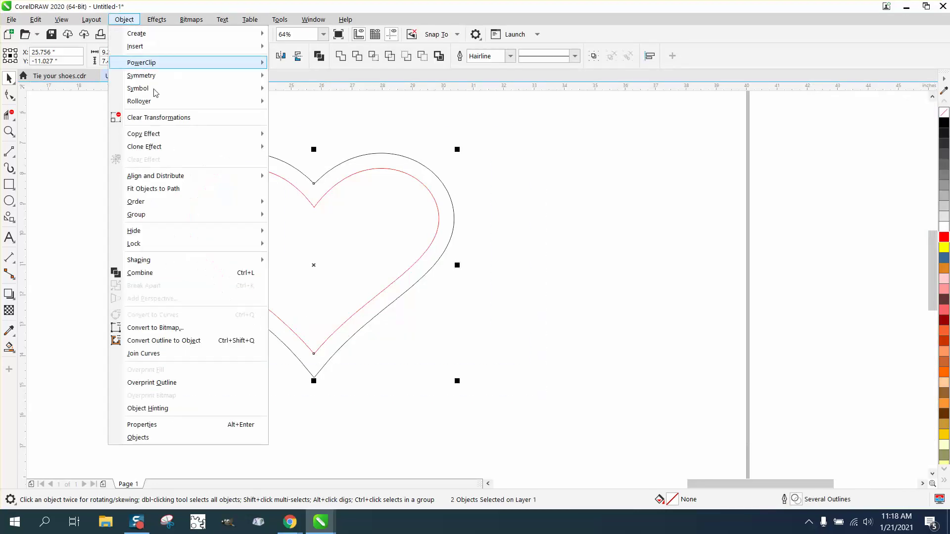
{"action": "mouse_move", "coordinate": [153, 214]}
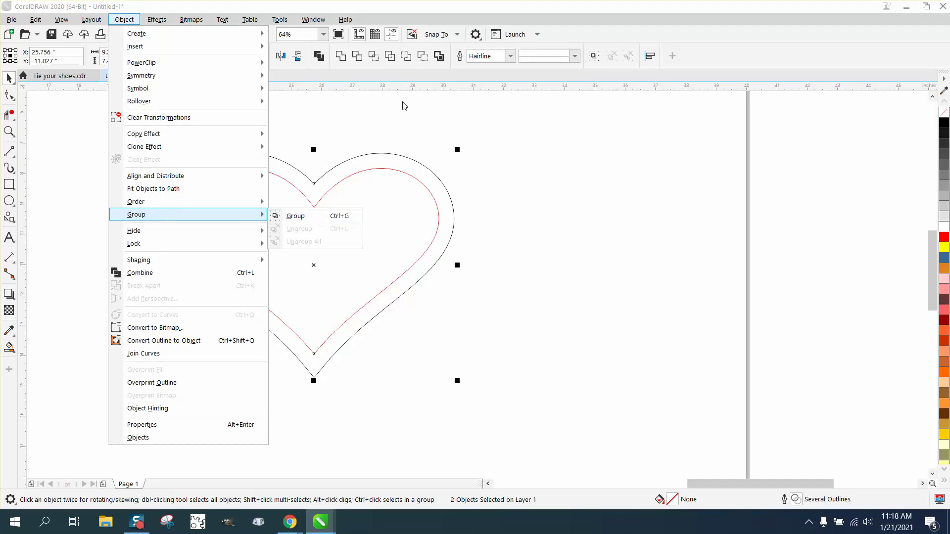
{"action": "left_click", "coordinate": [296, 216]}
- Set the outer heart's outline width to 16.0 pt in the Outline Pen dialog
{"action": "left_click", "coordinate": [441, 174]}
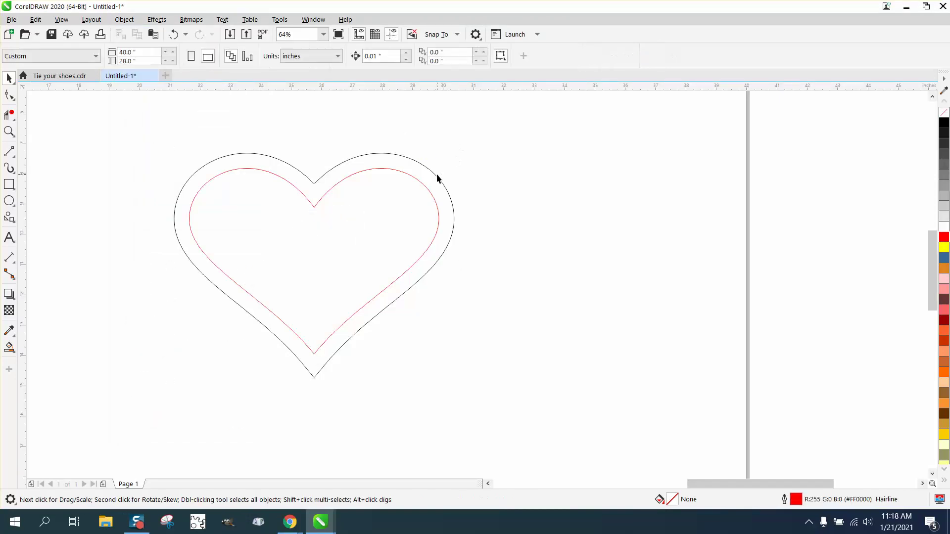
{"action": "left_click", "coordinate": [437, 174]}
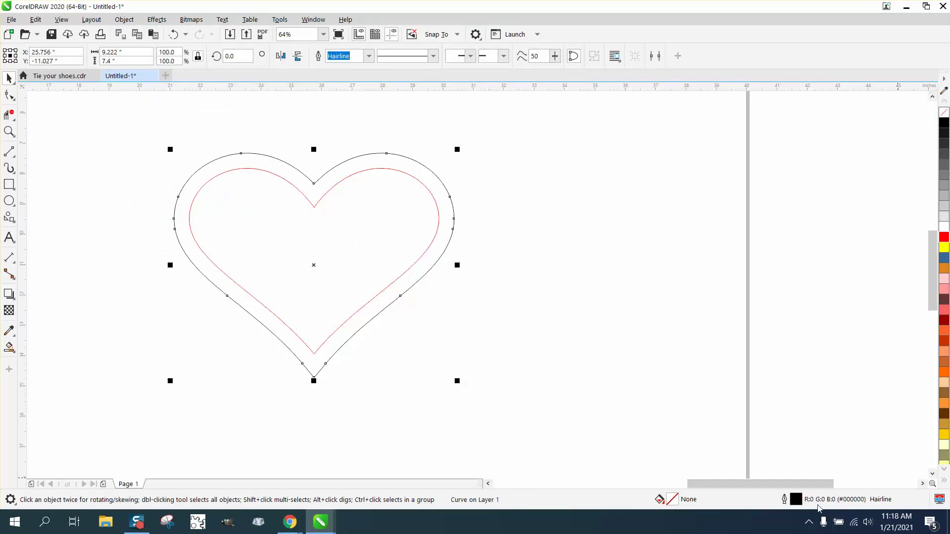
{"action": "double_click", "coordinate": [797, 500]}
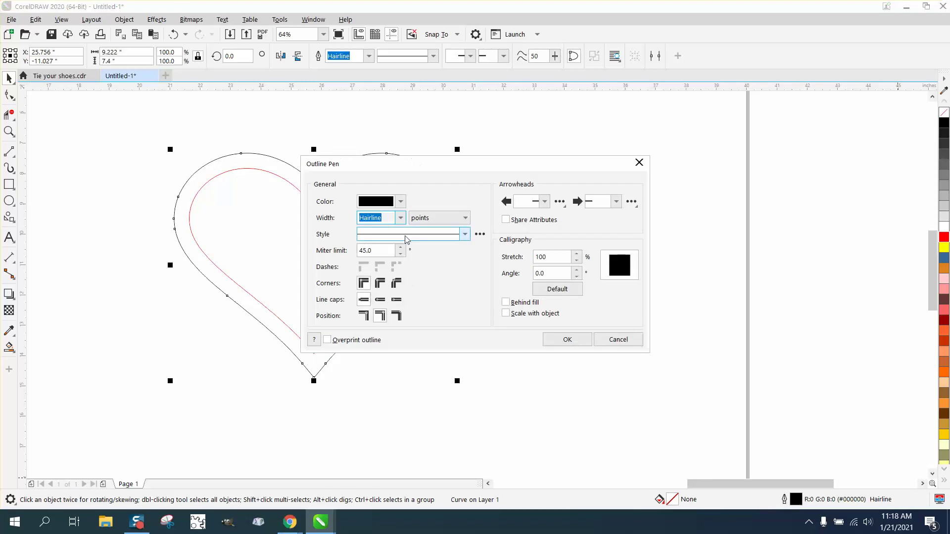
{"action": "left_click", "coordinate": [401, 217]}
{"action": "left_click", "coordinate": [376, 330]}
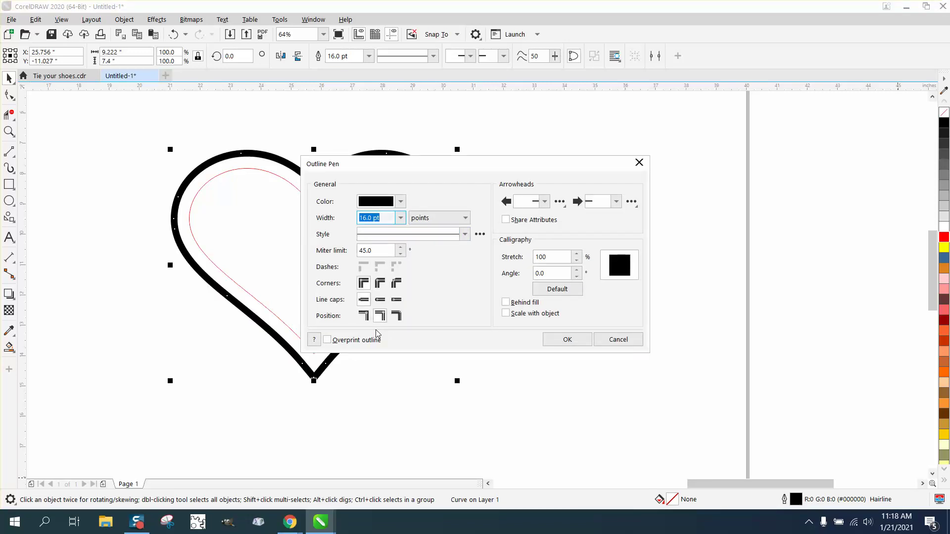
{"action": "left_click", "coordinate": [576, 344]}
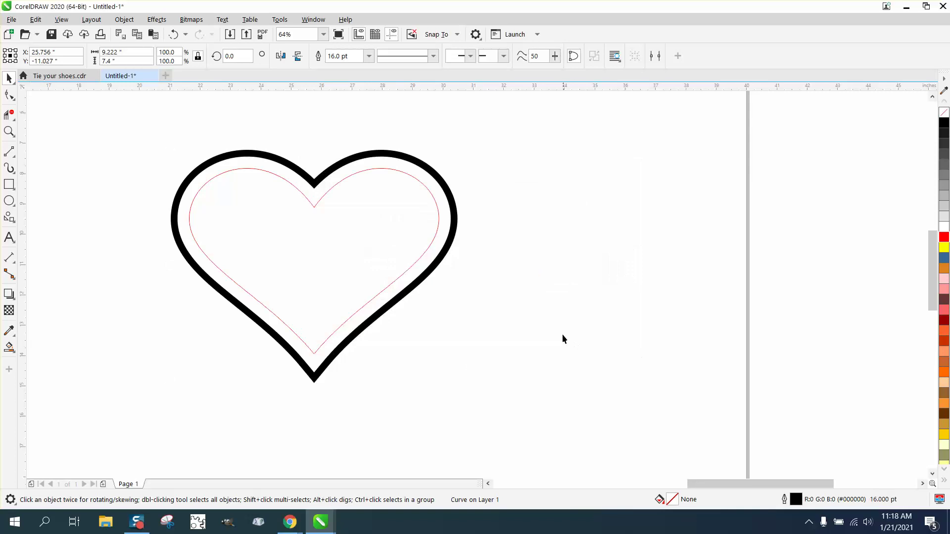
- Convert the 16 pt outline to an object and give it a black hairline outline
{"action": "left_click", "coordinate": [331, 166]}
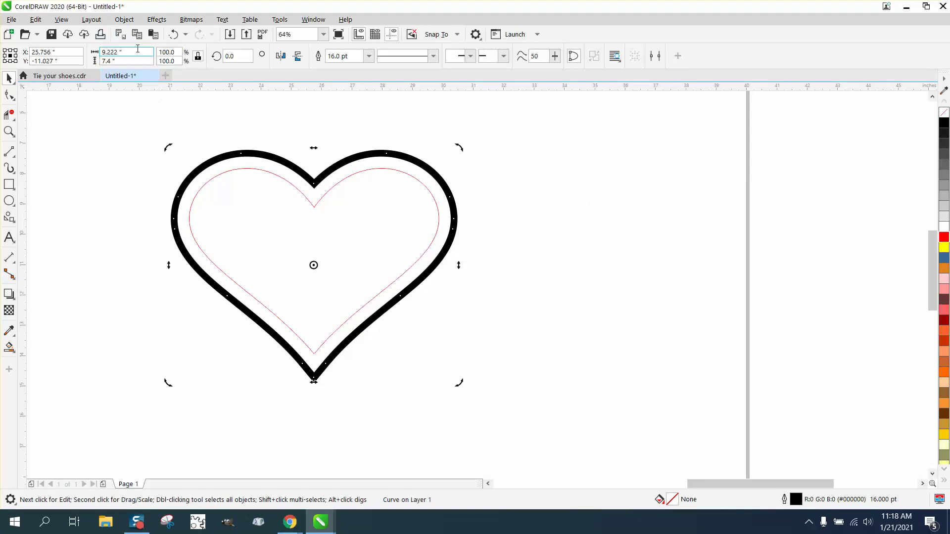
{"action": "left_click", "coordinate": [124, 20]}
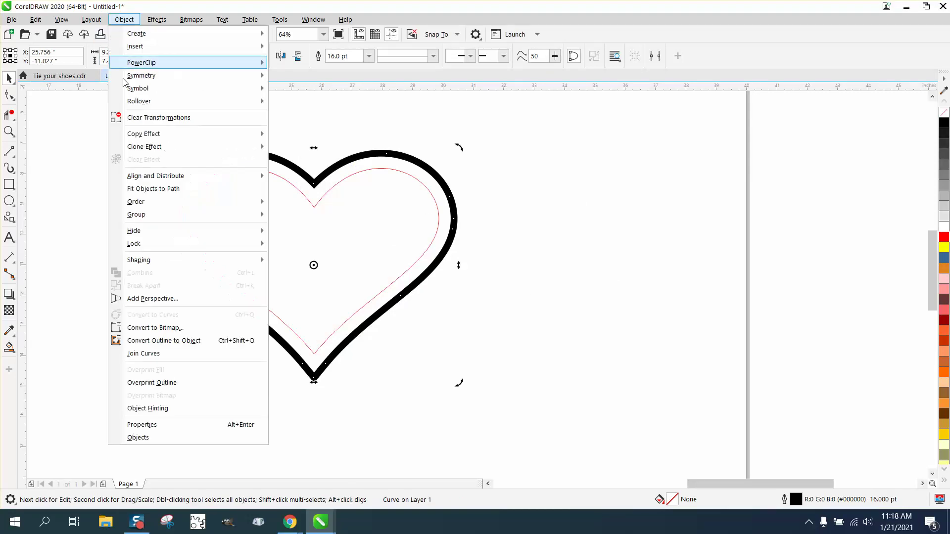
{"action": "left_click", "coordinate": [190, 341]}
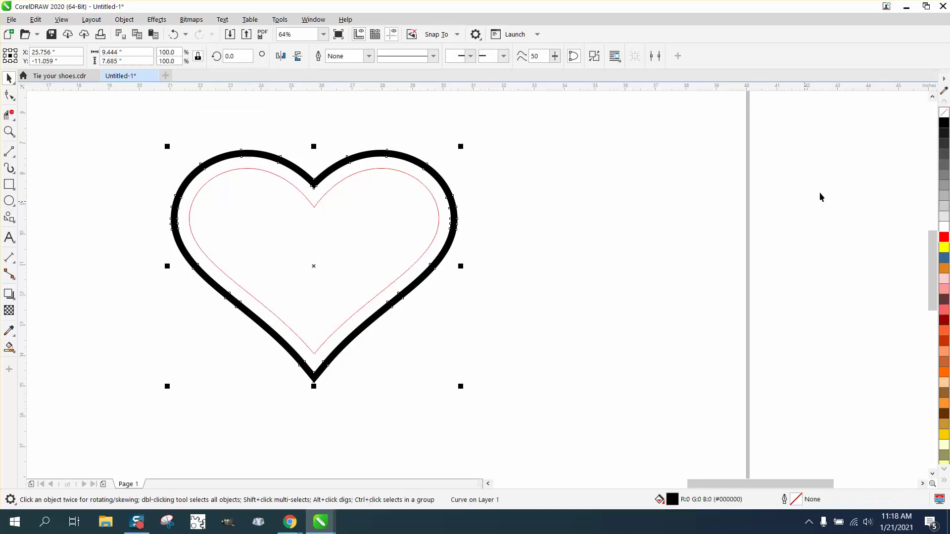
{"action": "right_click", "coordinate": [944, 122]}
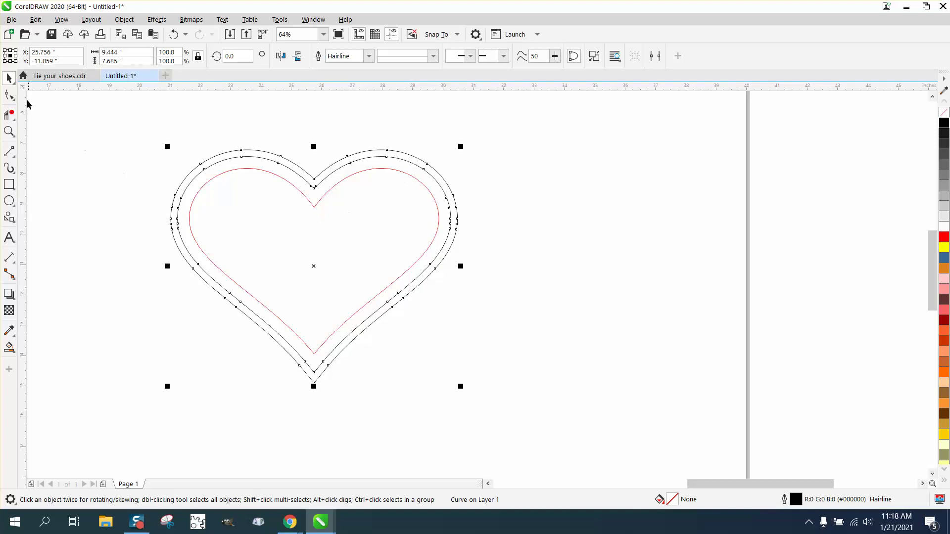
{"action": "left_click", "coordinate": [71, 103]}
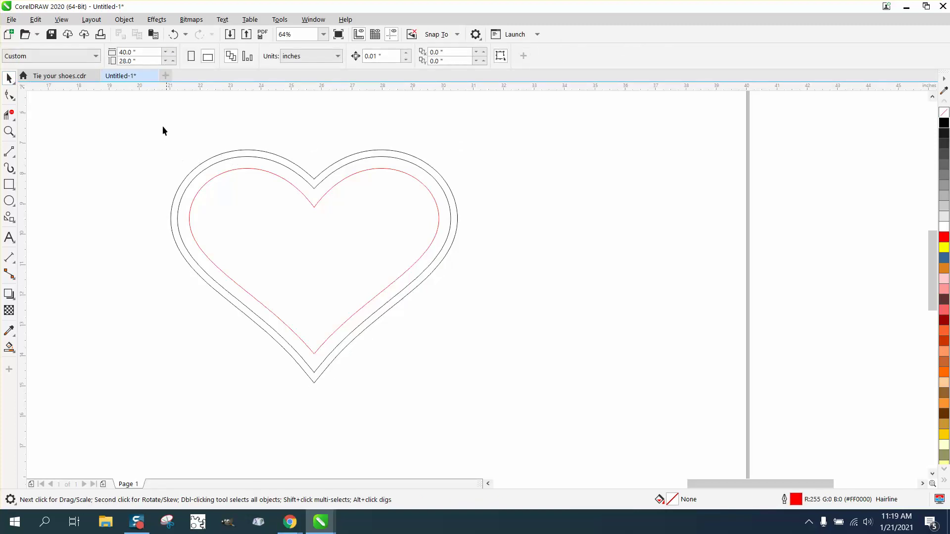
- Duplicate the heart, scale the copy to about two-thirds, and overlap the original's lower right
{"action": "left_click_drag", "start_coordinate": [298, 287], "coordinate": [602, 410]}
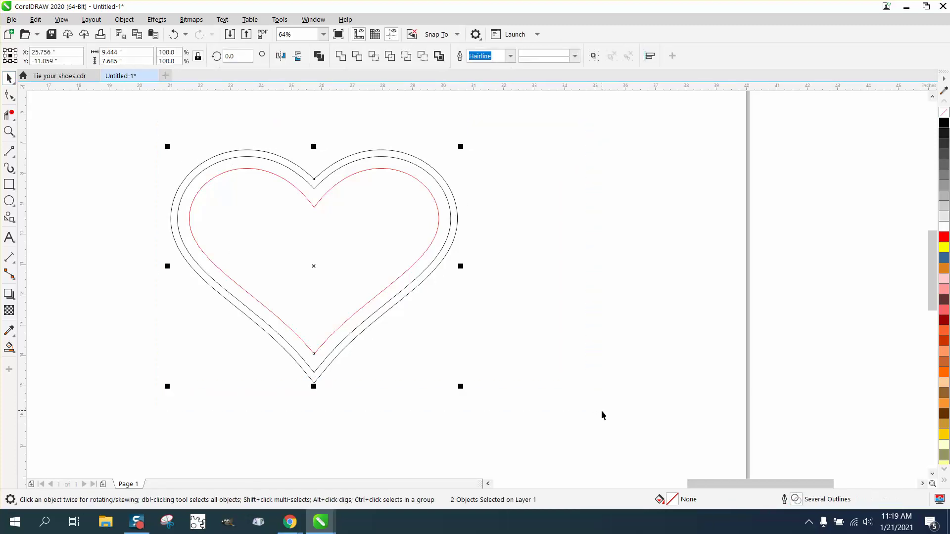
{"action": "left_click_drag", "start_coordinate": [314, 269], "coordinate": [648, 298]}
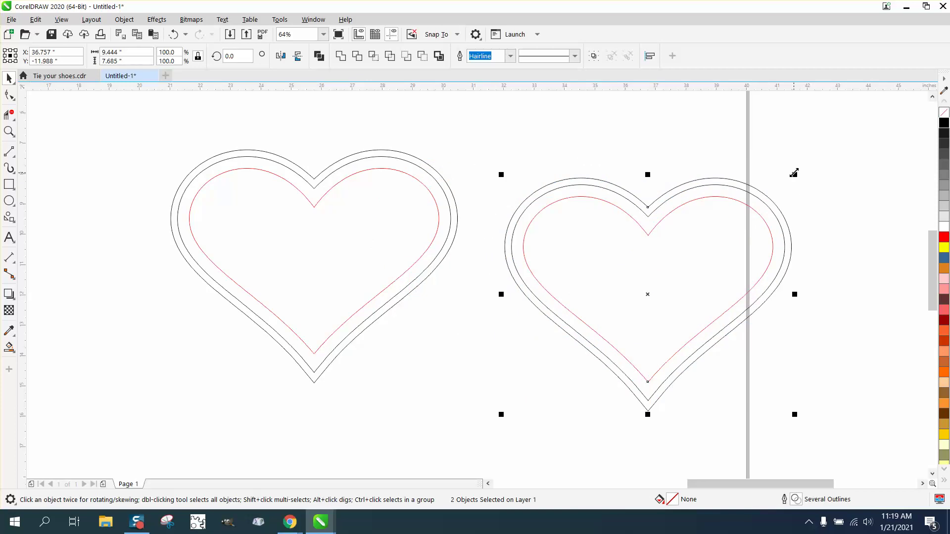
{"action": "left_click_drag", "start_coordinate": [794, 173], "coordinate": [704, 248]}
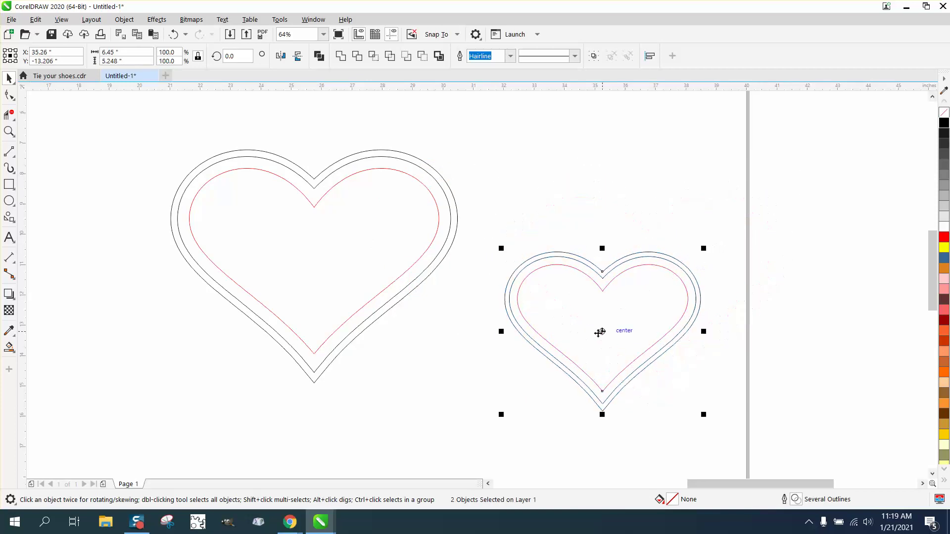
{"action": "left_click_drag", "start_coordinate": [599, 333], "coordinate": [424, 321]}
{"action": "left_click", "coordinate": [9, 131]}
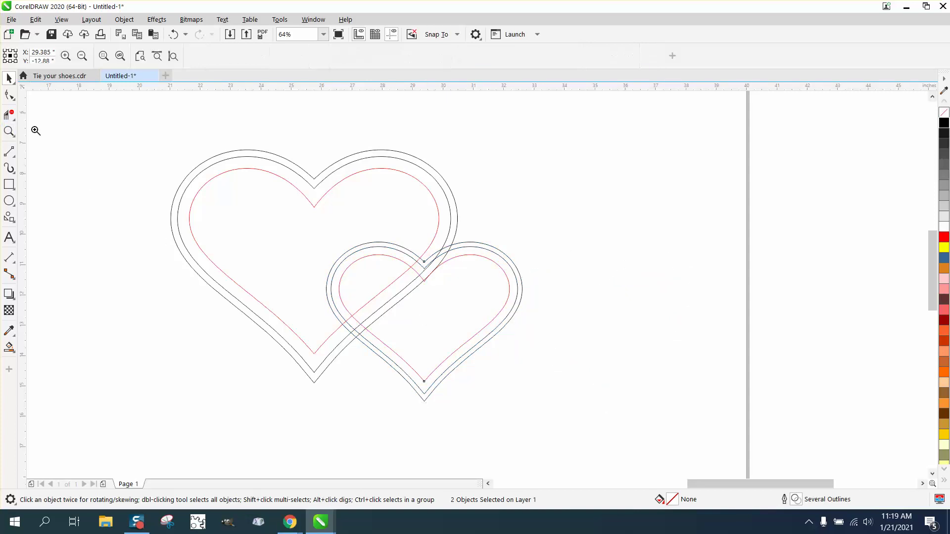
{"action": "left_click_drag", "start_coordinate": [142, 132], "coordinate": [586, 428]}
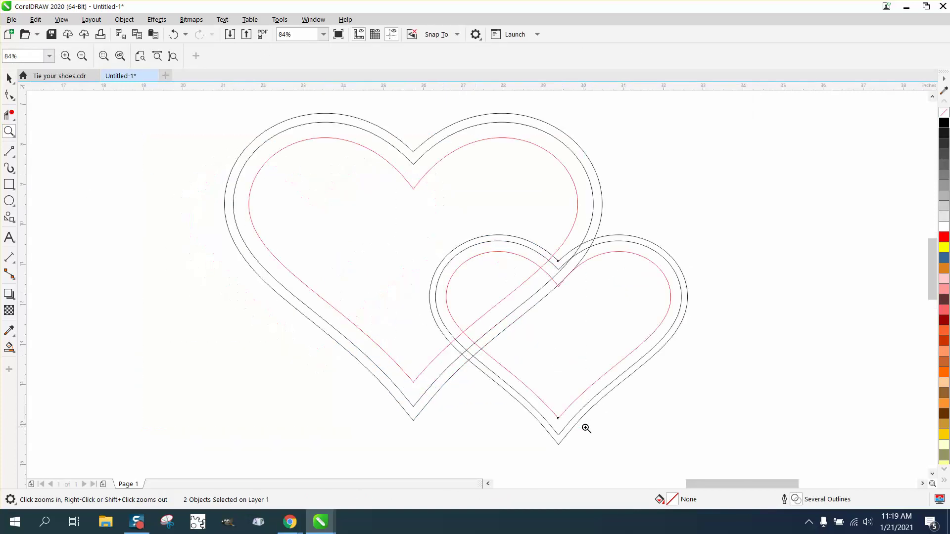
- Trim the outline segments where the two hearts overlap with a marquee sweep
{"action": "left_click", "coordinate": [9, 115]}
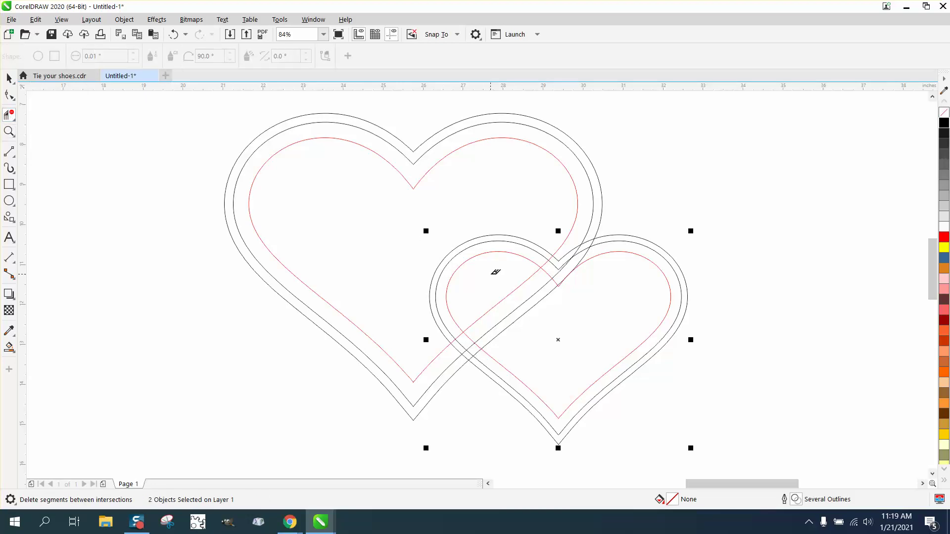
{"action": "left_click_drag", "start_coordinate": [496, 272], "coordinate": [545, 322]}
{"action": "scroll", "coordinate": [545, 322], "scroll_direction": "down", "scroll_amount": 2}
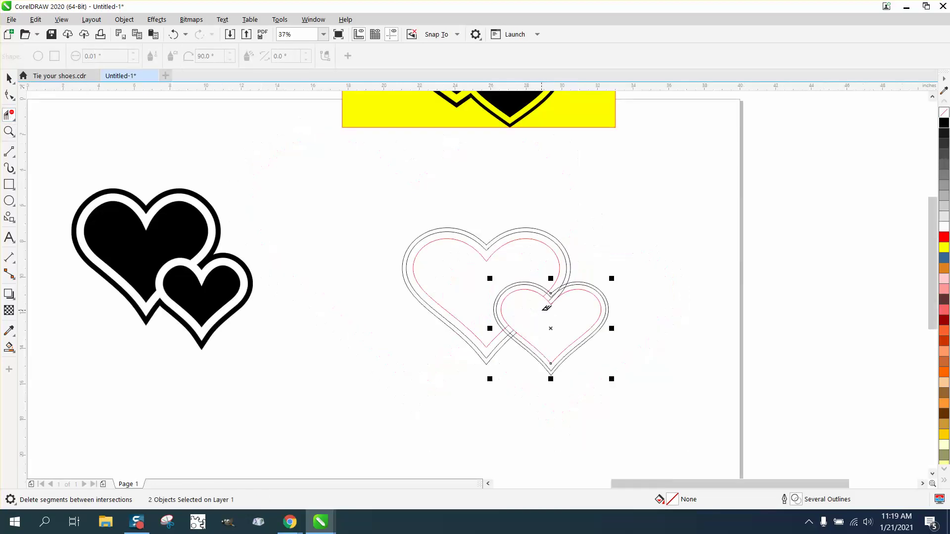
{"action": "scroll", "coordinate": [546, 308], "scroll_direction": "down", "scroll_amount": 2}
- Pull the yellow backdrop rectangle away from the reference hearts and delete it
{"action": "left_click", "coordinate": [8, 78]}
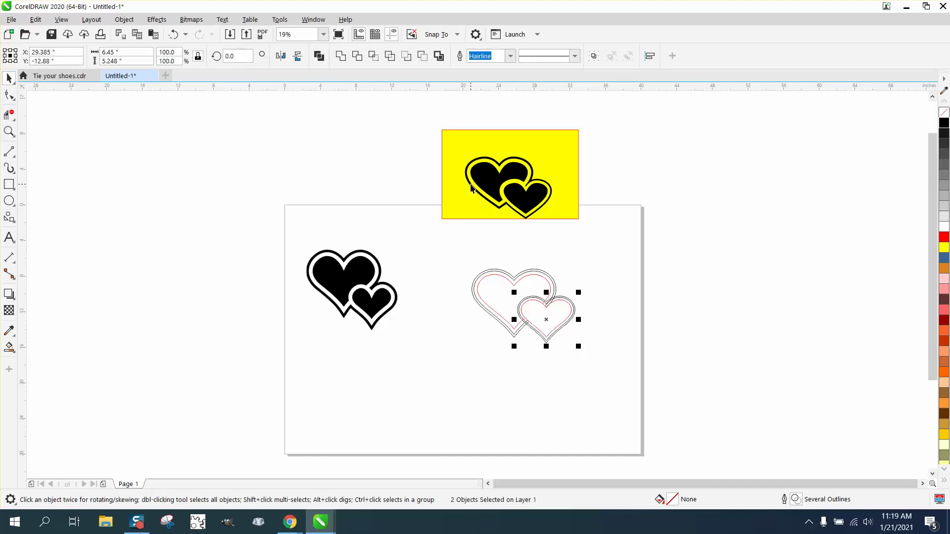
{"action": "left_click_drag", "start_coordinate": [470, 187], "coordinate": [619, 285]}
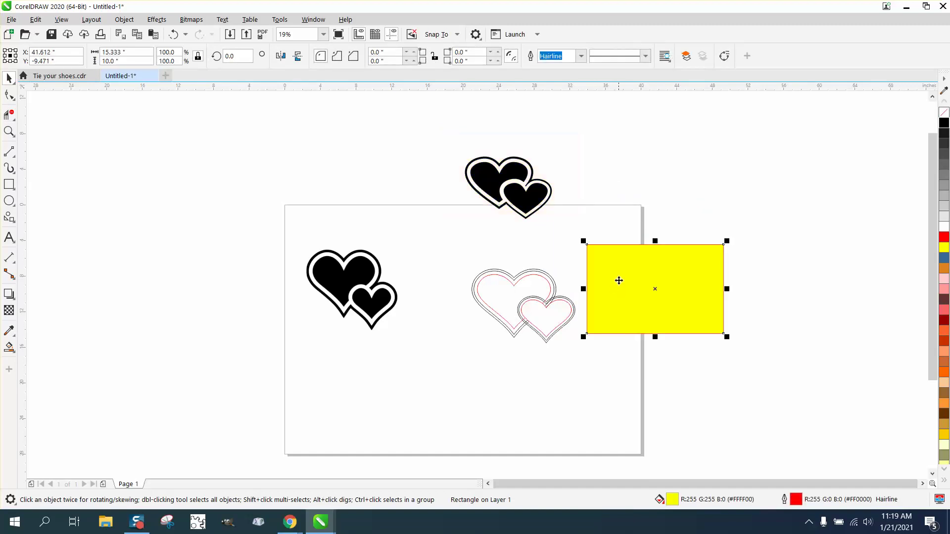
{"action": "key", "text": "Delete"}
- Move the black reference heart pair next to the outlined hearts
{"action": "left_click_drag", "start_coordinate": [600, 234], "coordinate": [600, 234]}
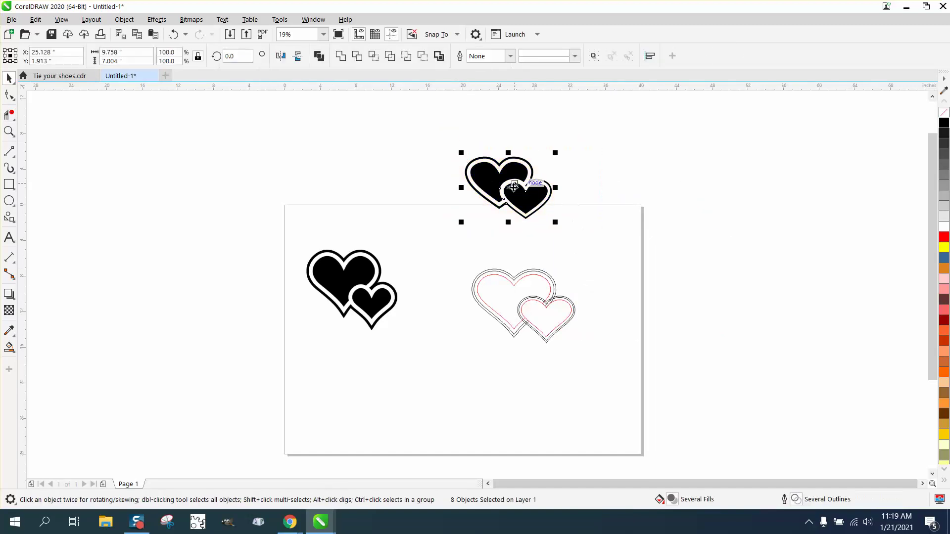
{"action": "left_click_drag", "start_coordinate": [497, 200], "coordinate": [608, 309]}
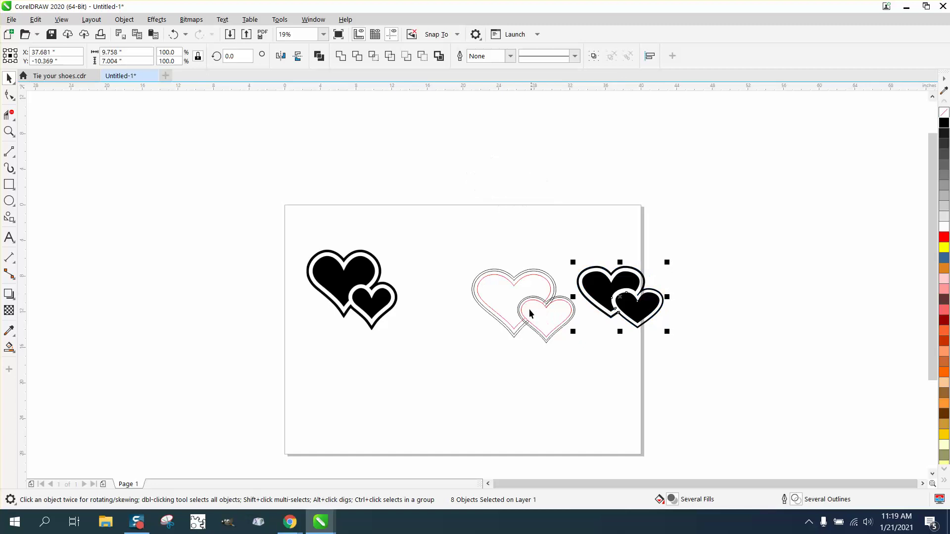
{"action": "left_click", "coordinate": [9, 131]}
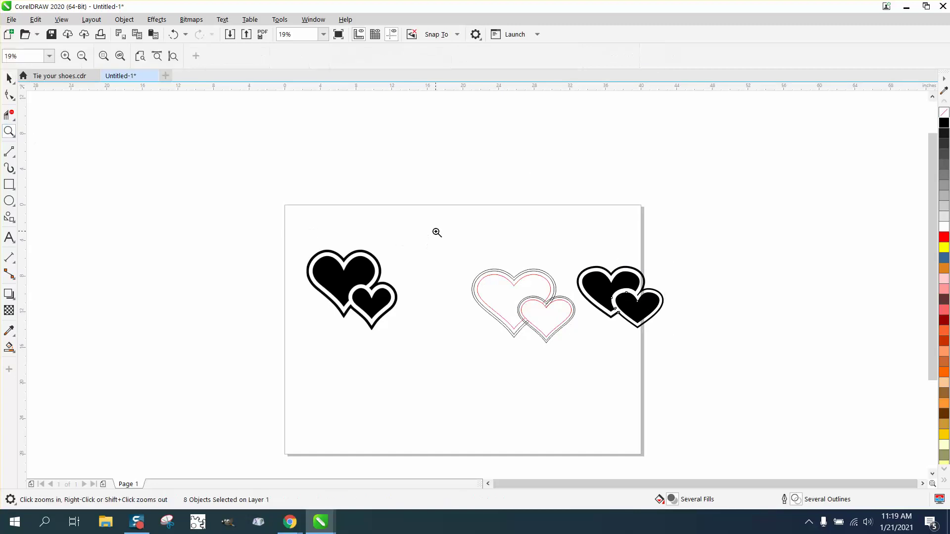
- Zoom in on the small heart's top notch and trim the crossing segments there
{"action": "left_click", "coordinate": [563, 334]}
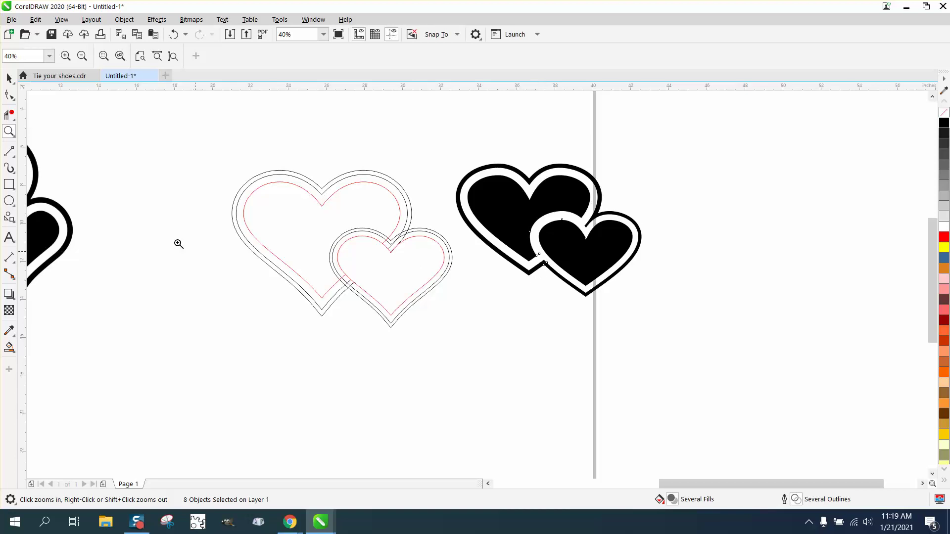
{"action": "left_click_drag", "start_coordinate": [367, 208], "coordinate": [490, 303]}
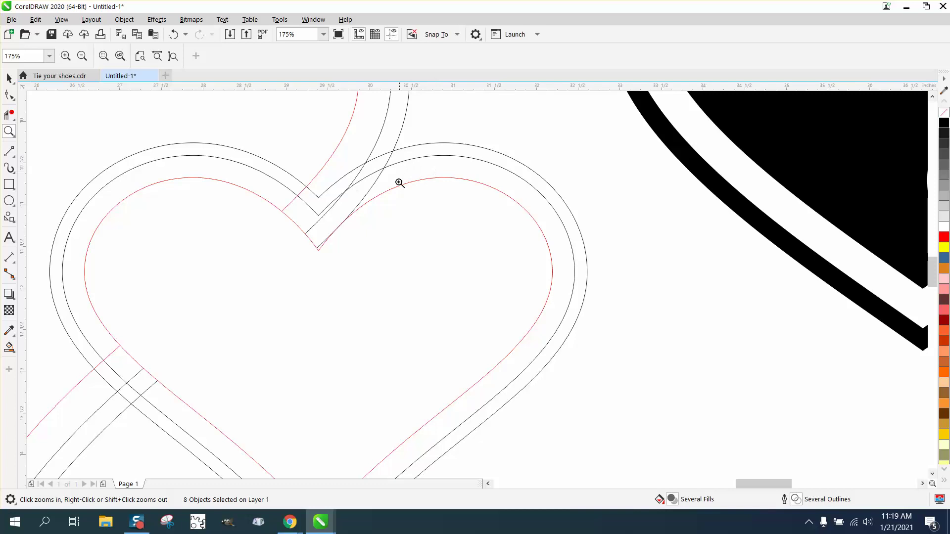
{"action": "left_click", "coordinate": [10, 114]}
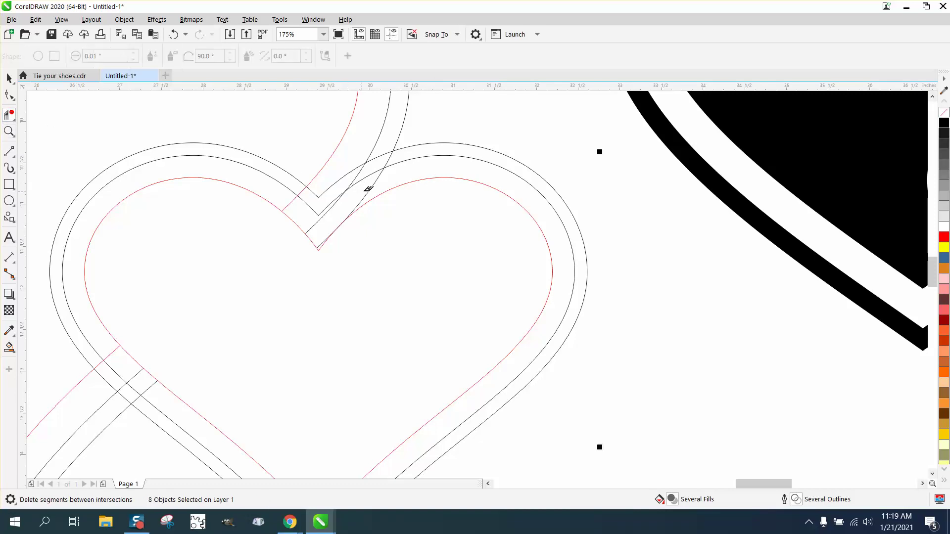
{"action": "left_click", "coordinate": [327, 210]}
{"action": "left_click", "coordinate": [295, 199]}
- Delete the five overlapping segments at the hearts' lower-left crossing
{"action": "left_click", "coordinate": [115, 347]}
{"action": "left_click", "coordinate": [137, 368]}
{"action": "left_click", "coordinate": [150, 385]}
{"action": "left_click", "coordinate": [108, 375]}
{"action": "left_click", "coordinate": [114, 366]}
- Trim the remaining outline pieces at the top crossings and the leftover lower segment
{"action": "left_click", "coordinate": [352, 178]}
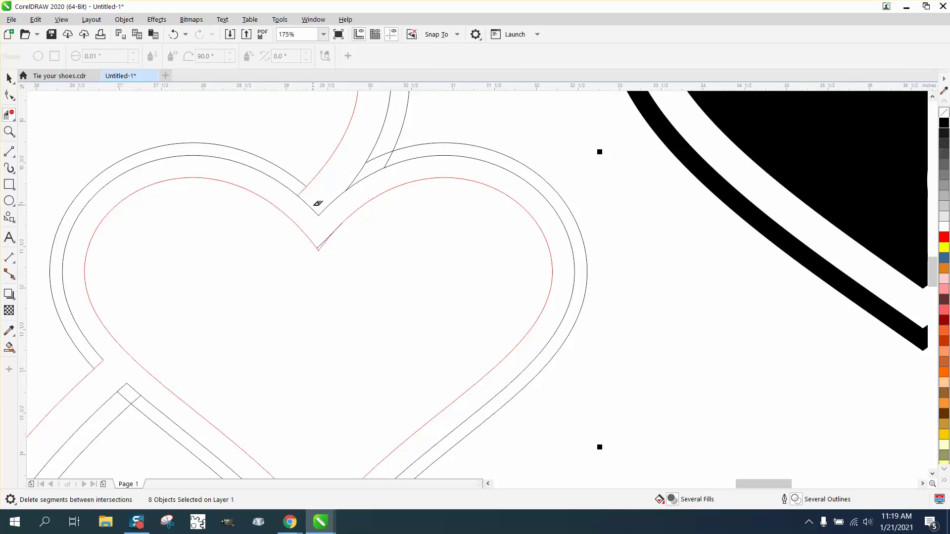
{"action": "left_click", "coordinate": [317, 205]}
{"action": "left_click", "coordinate": [388, 150]}
{"action": "scroll", "coordinate": [245, 205], "scroll_direction": "down", "scroll_amount": 3}
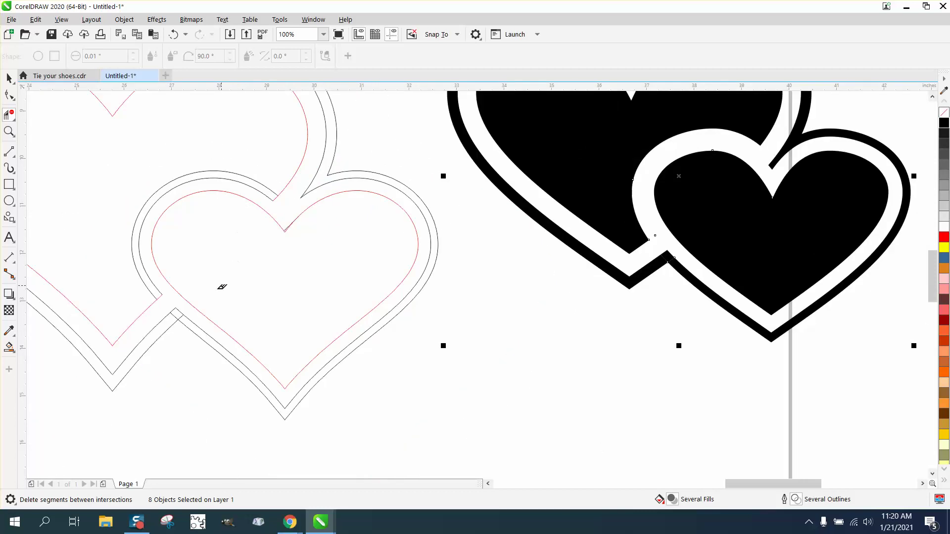
{"action": "left_click", "coordinate": [179, 313]}
{"action": "scroll", "coordinate": [408, 289], "scroll_direction": "down", "scroll_amount": 2}
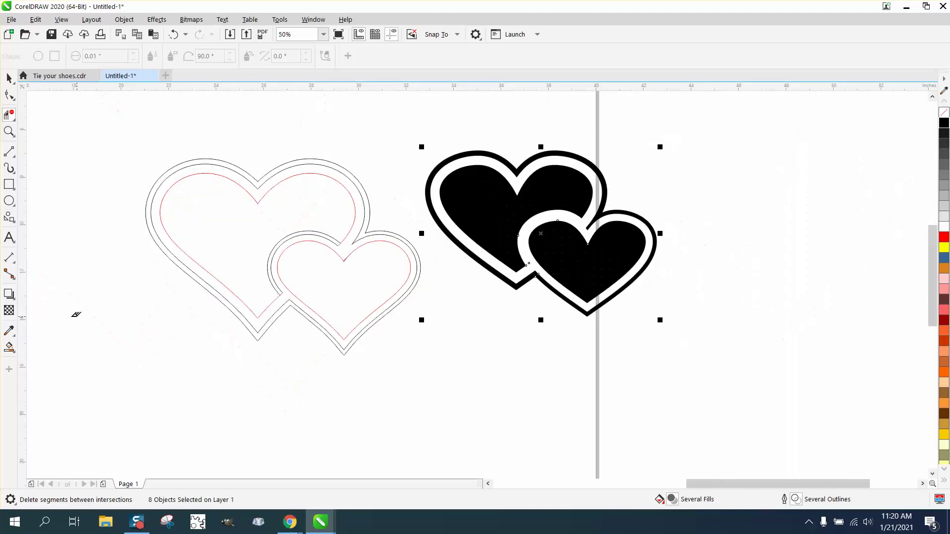
- Fill the large heart, small heart and outer band regions black with Smart Fill
{"action": "left_click", "coordinate": [9, 347]}
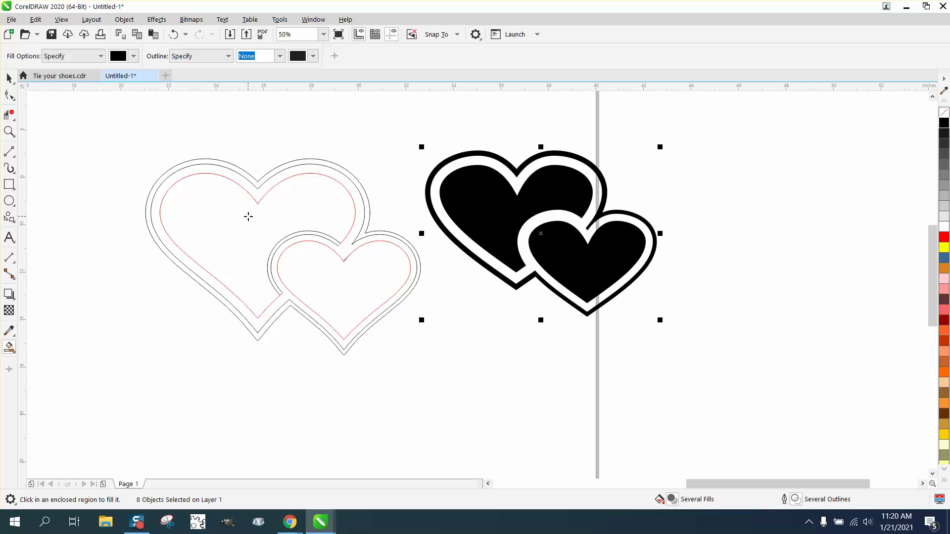
{"action": "left_click", "coordinate": [249, 217]}
{"action": "left_click", "coordinate": [316, 279]}
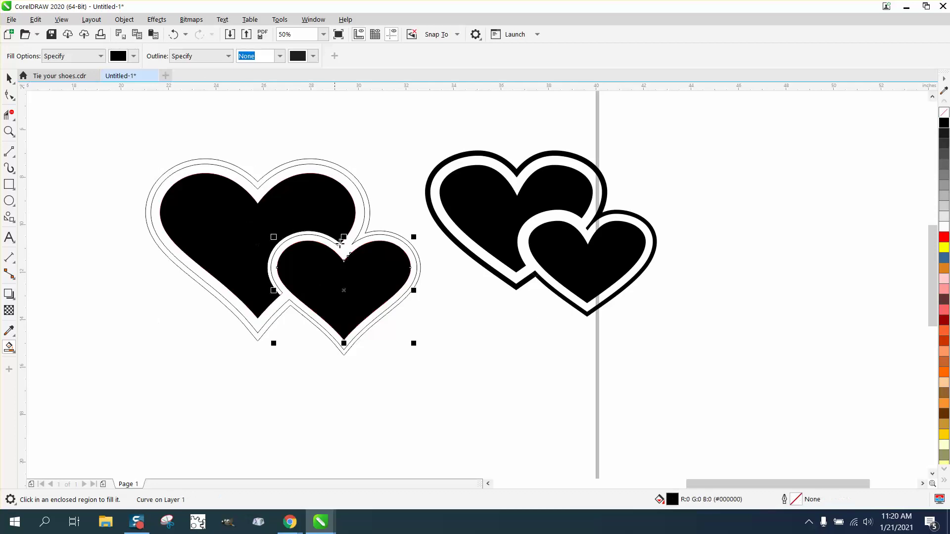
{"action": "left_click", "coordinate": [363, 191]}
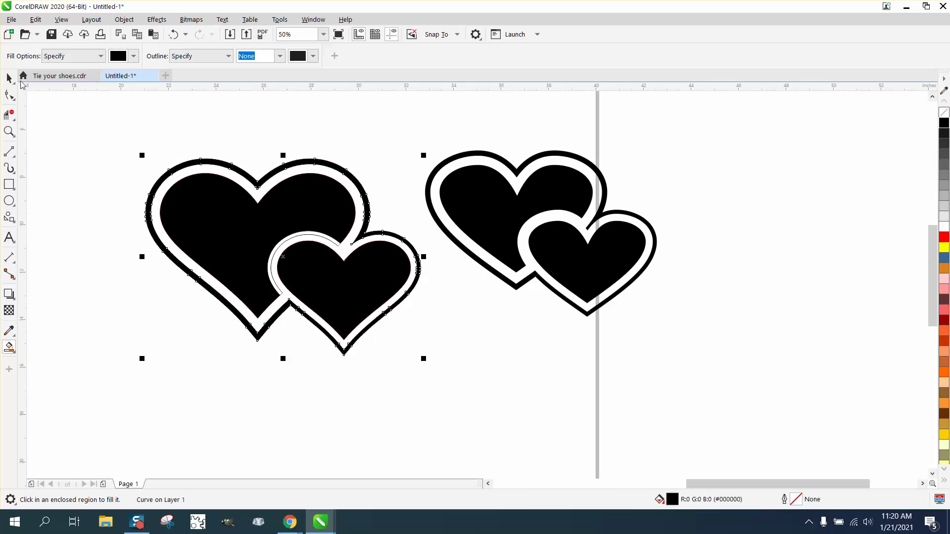
- Remove the thin outlines from all filled heart shapes while keeping the black fills
{"action": "left_click", "coordinate": [8, 78]}
{"action": "left_click_drag", "start_coordinate": [134, 123], "coordinate": [454, 383]}
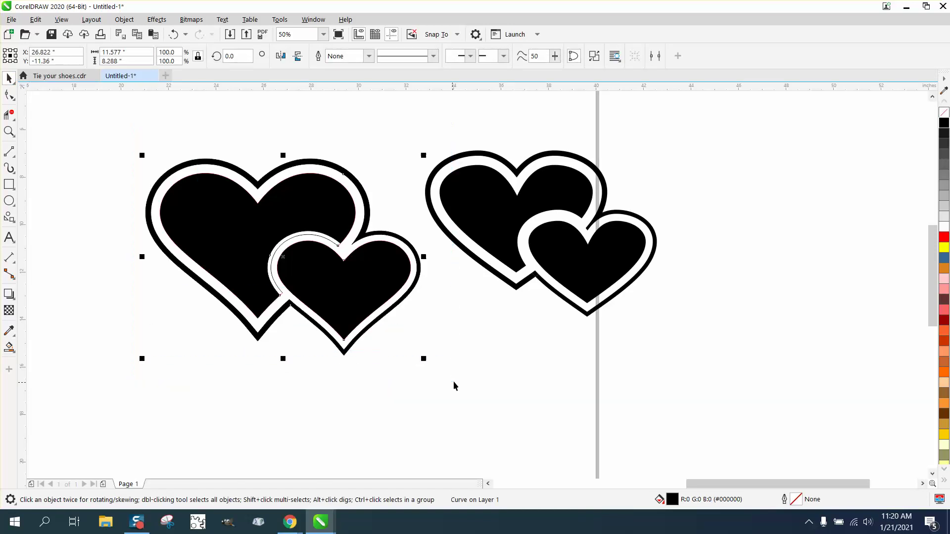
{"action": "left_click", "coordinate": [945, 114]}
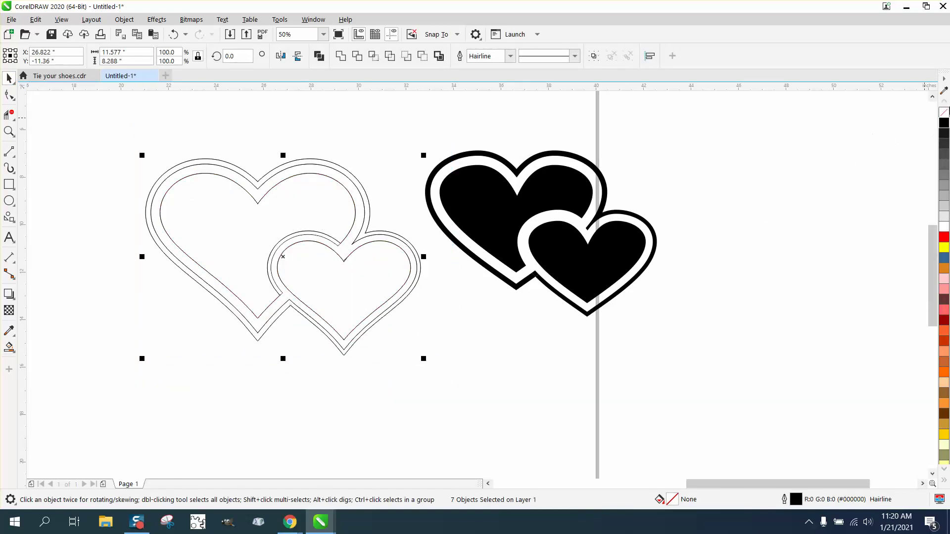
{"action": "left_click", "coordinate": [173, 35]}
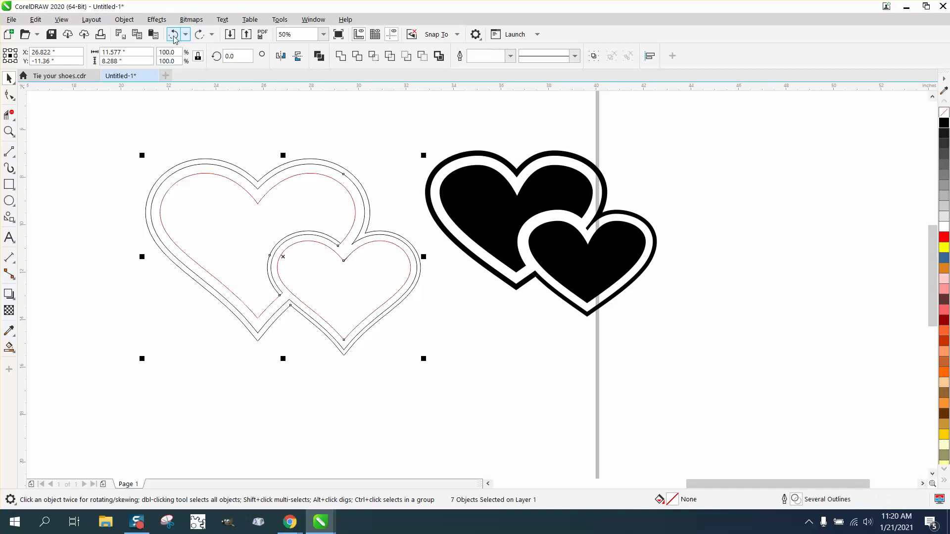
{"action": "left_click", "coordinate": [174, 34]}
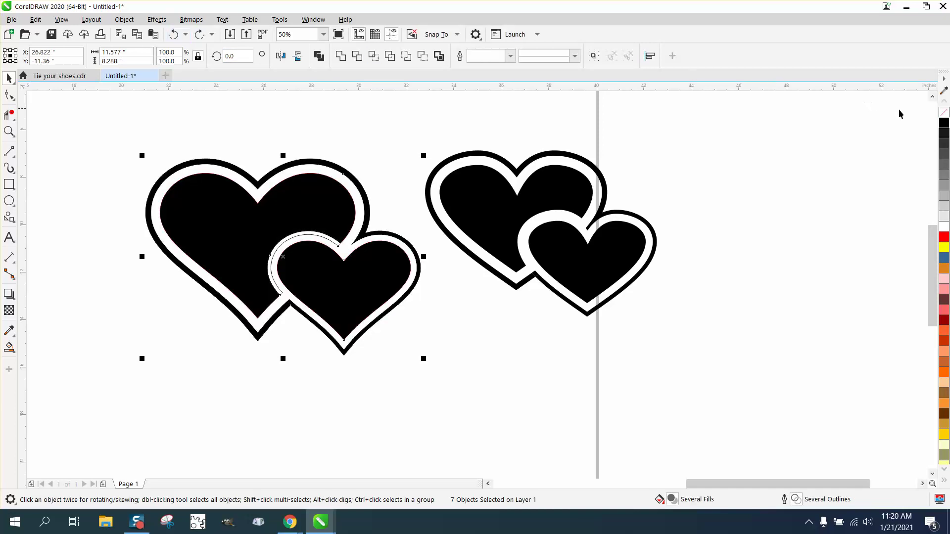
{"action": "right_click", "coordinate": [945, 115]}
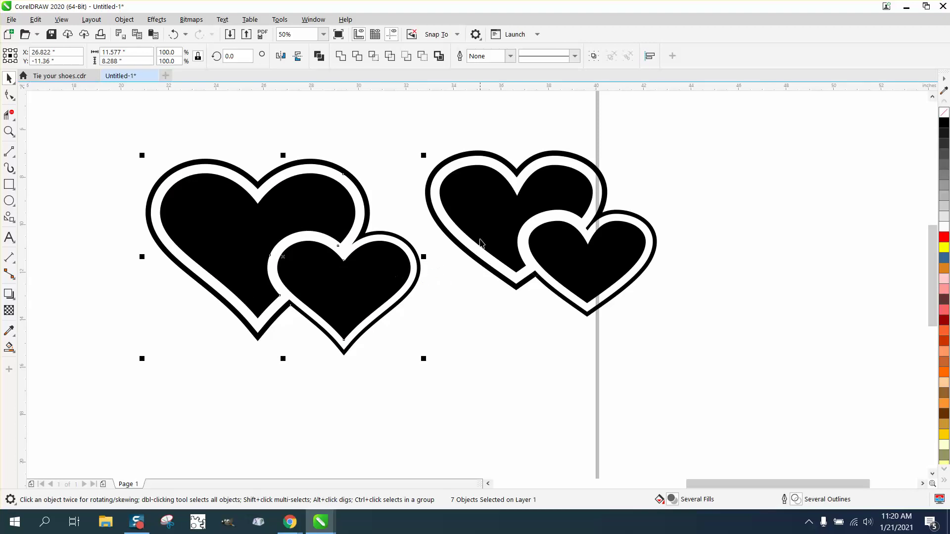
{"action": "scroll", "coordinate": [483, 244], "scroll_direction": "down", "scroll_amount": 1}
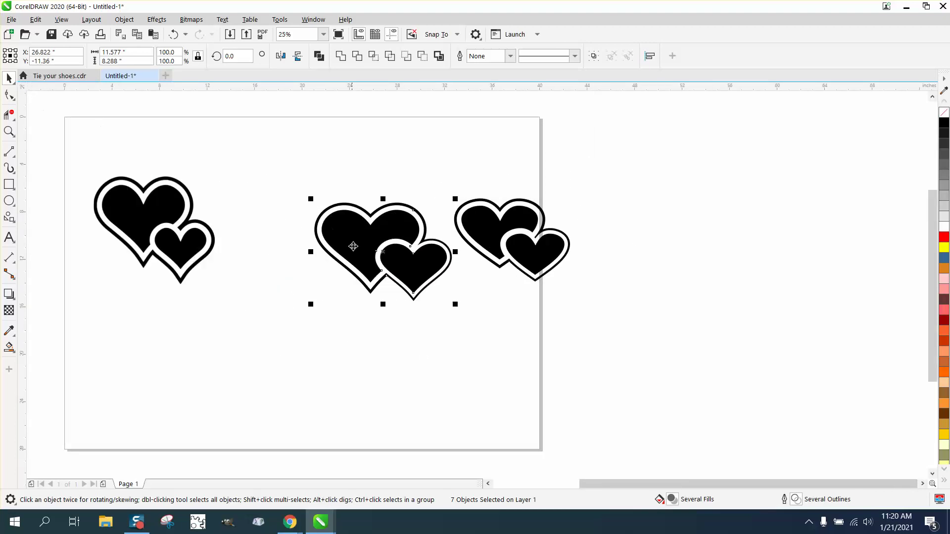
- Place the finished hearts beside the reference pair and zoom in to compare their bands
{"action": "left_click_drag", "start_coordinate": [394, 262], "coordinate": [284, 236]}
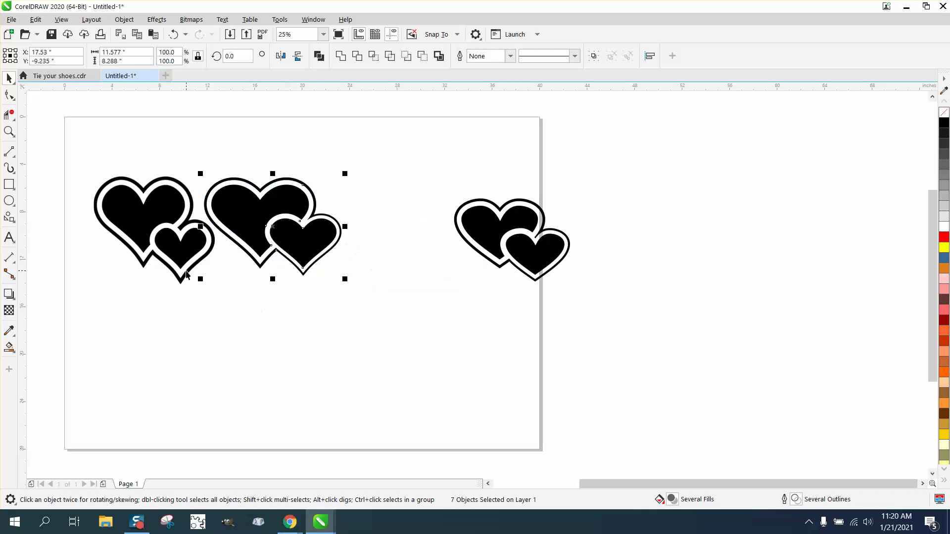
{"action": "left_click", "coordinate": [9, 131]}
{"action": "left_click_drag", "start_coordinate": [89, 170], "coordinate": [410, 288]}
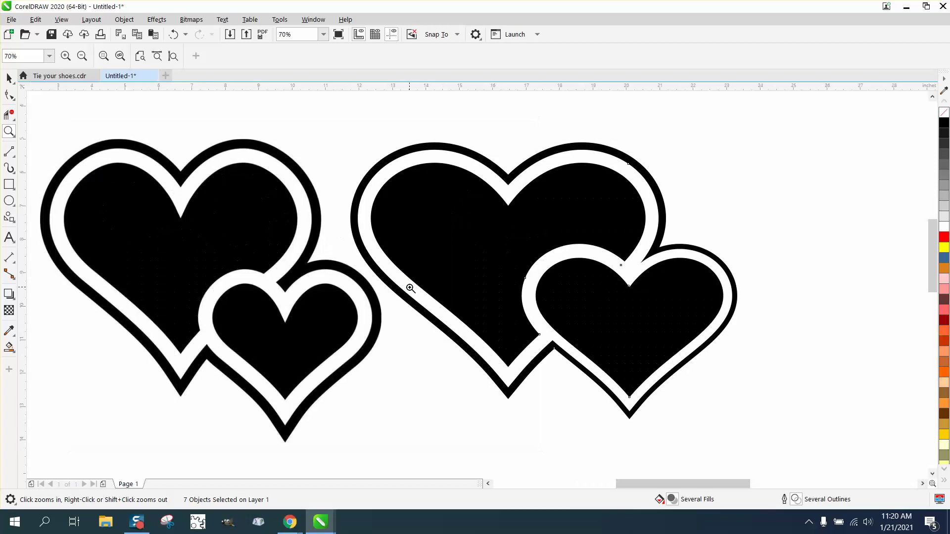
{"action": "left_click", "coordinate": [358, 228]}
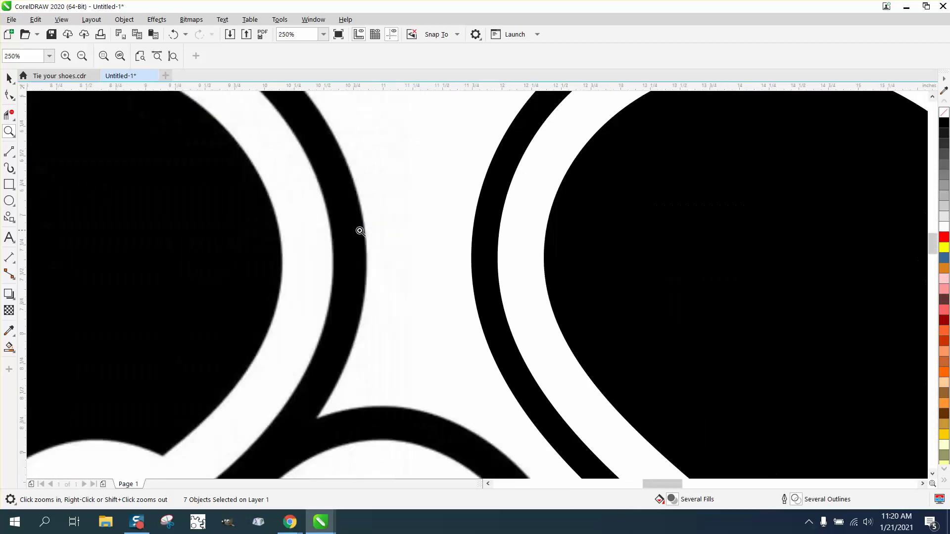
{"action": "right_click", "coordinate": [360, 231]}
{"action": "right_click", "coordinate": [357, 228]}
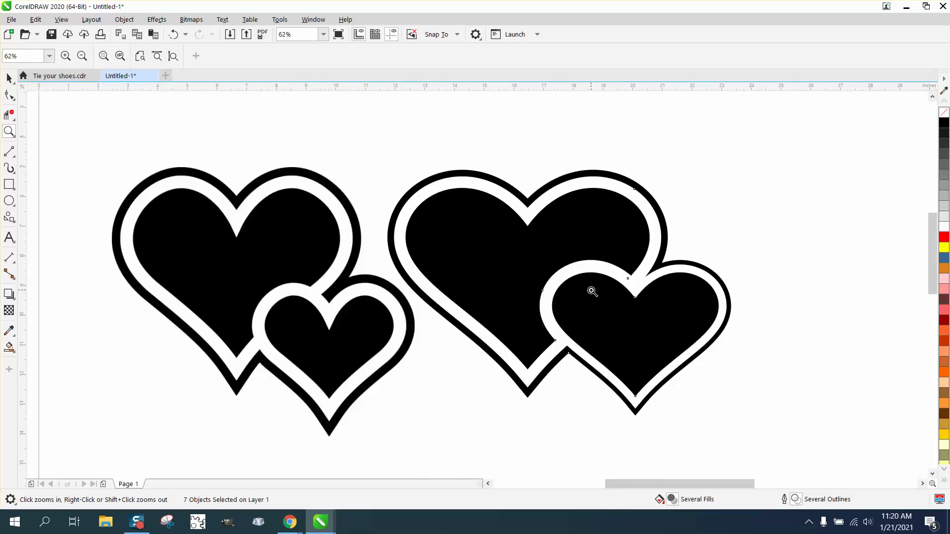
{"action": "left_click_drag", "start_coordinate": [91, 152], "coordinate": [765, 422]}
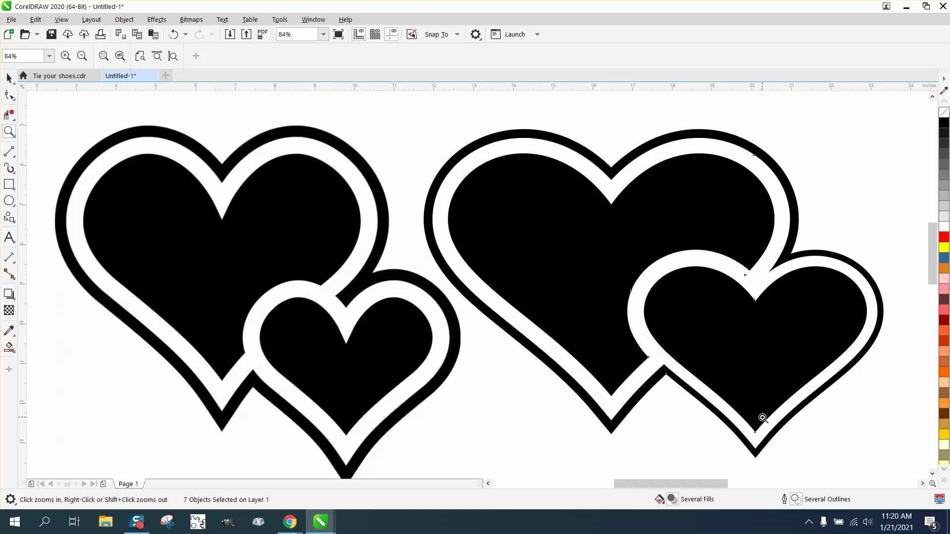